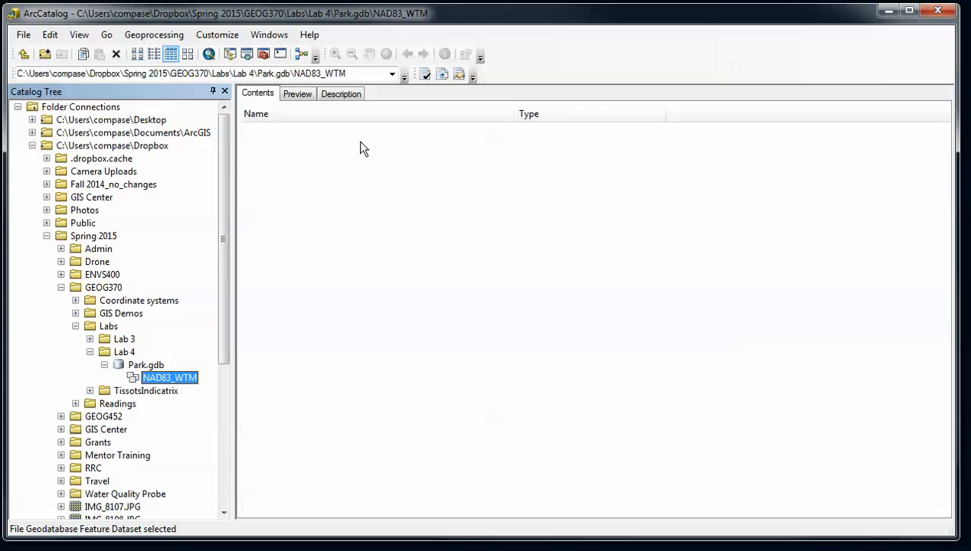
Start a new feature class inside the NAD83_WTM dataset
right_click(314, 251)
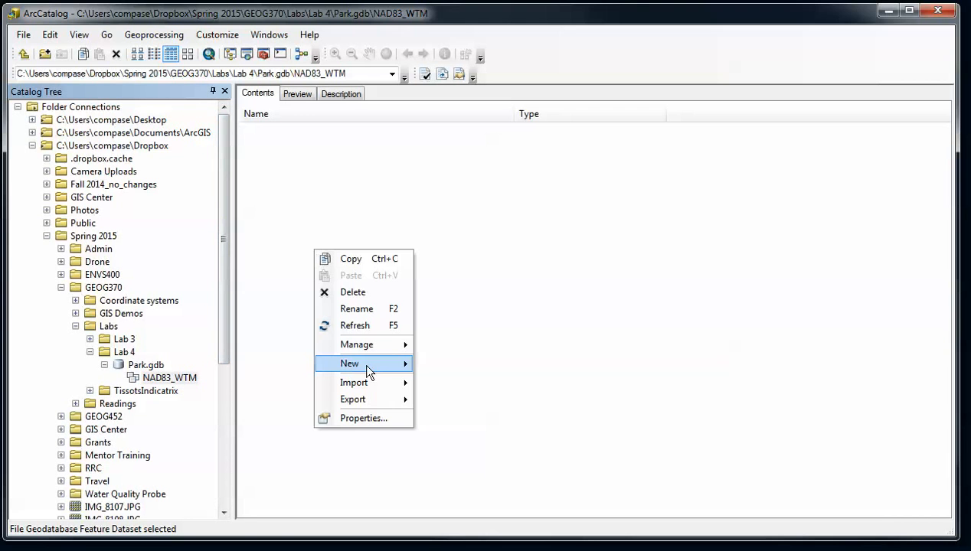
mouse_move(373, 363)
left_click(170, 377)
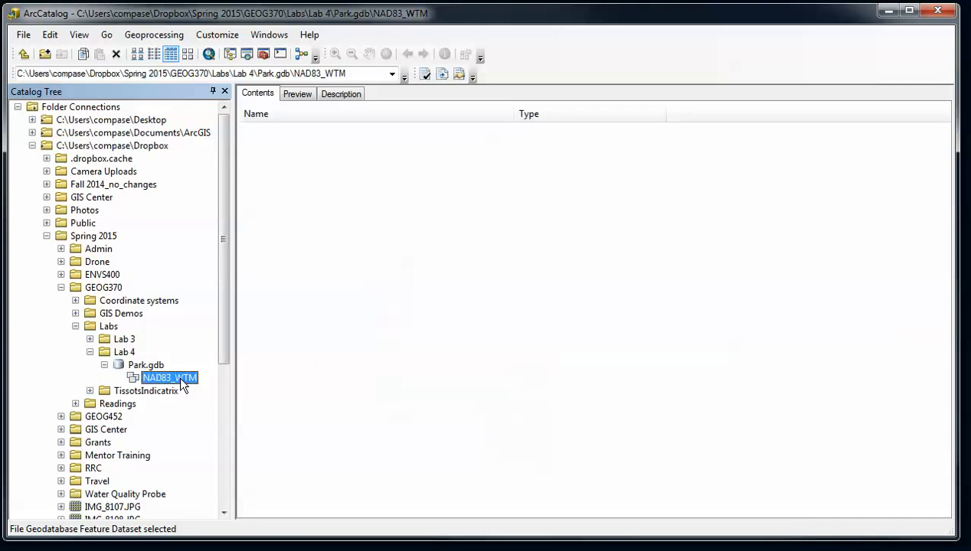
right_click(182, 377)
mouse_move(259, 494)
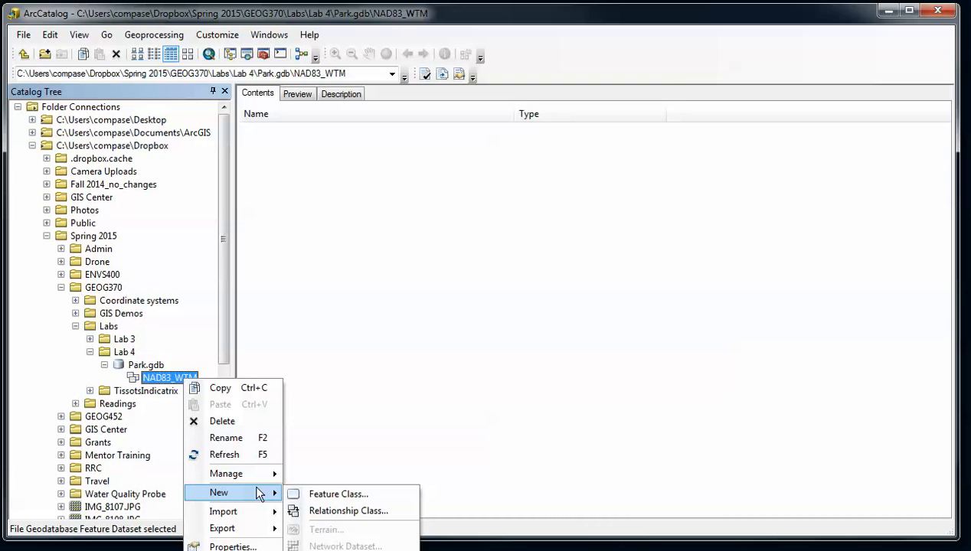
left_click(322, 495)
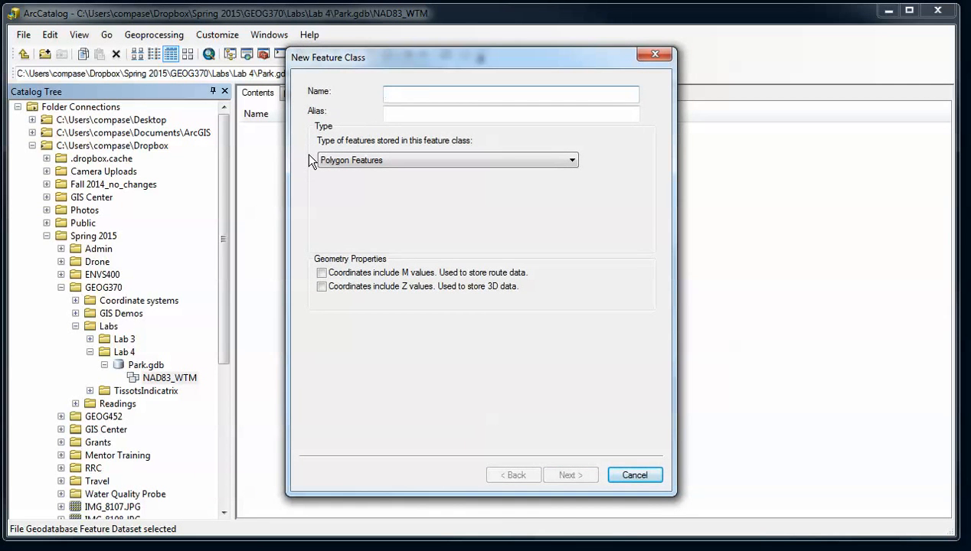
Name it Trails, choose Line Features, and accept default storage to reach the fields page
type("Trails")
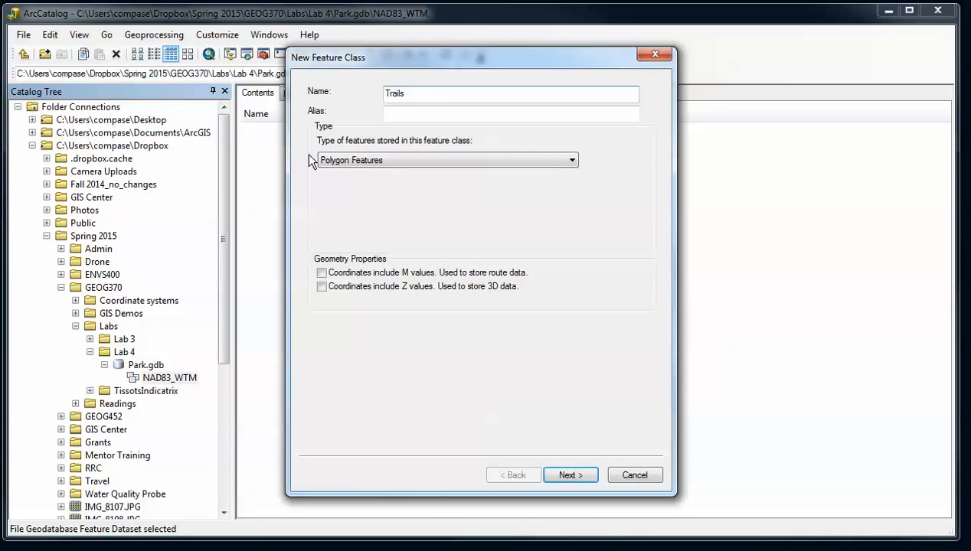
left_click(320, 160)
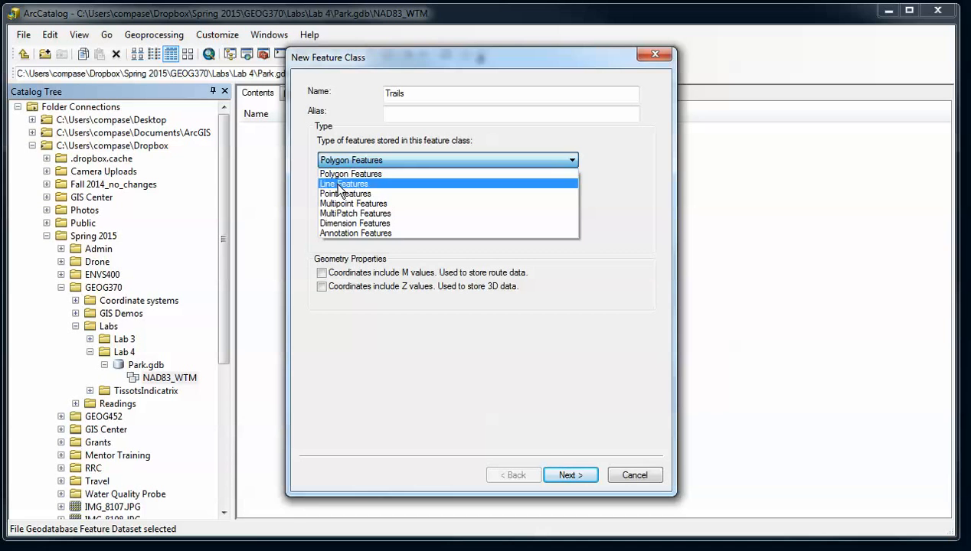
left_click(341, 185)
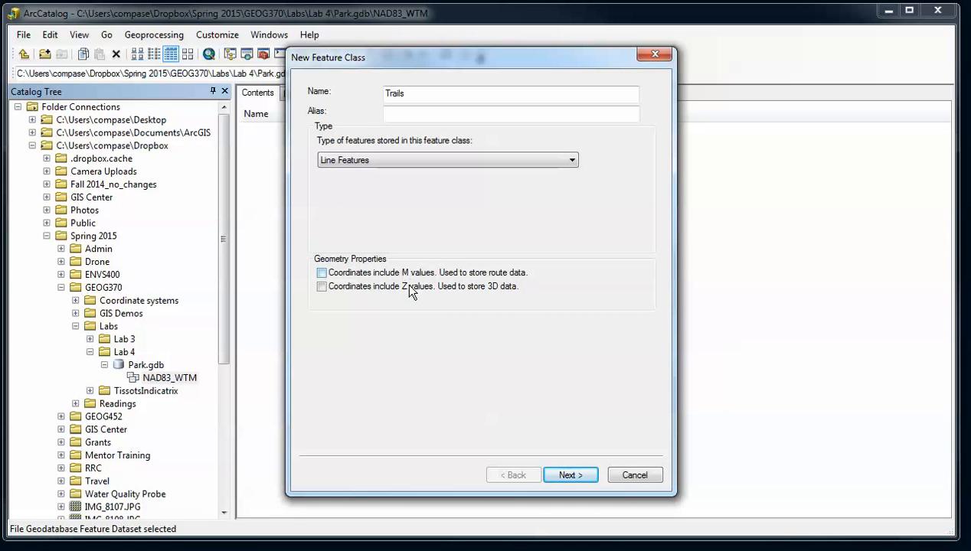
left_click(563, 473)
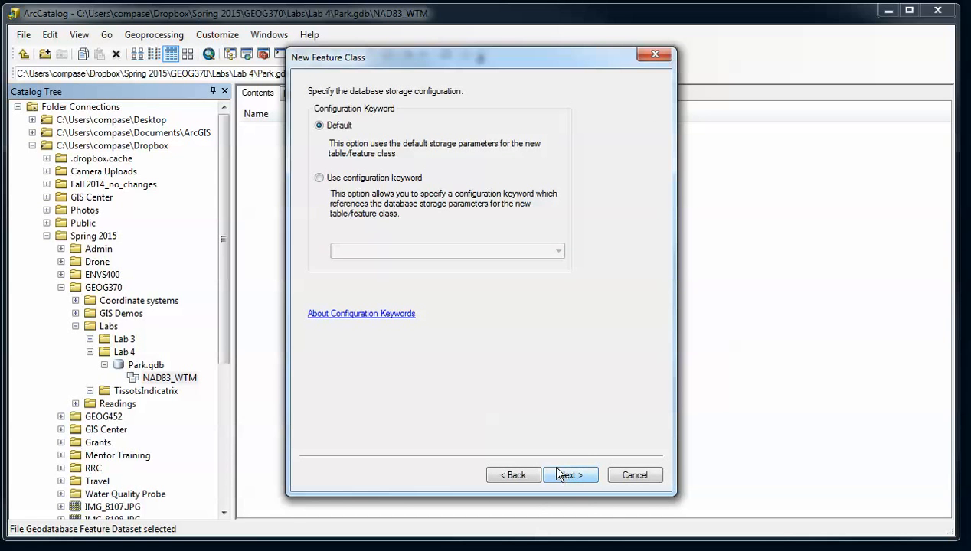
left_click(562, 473)
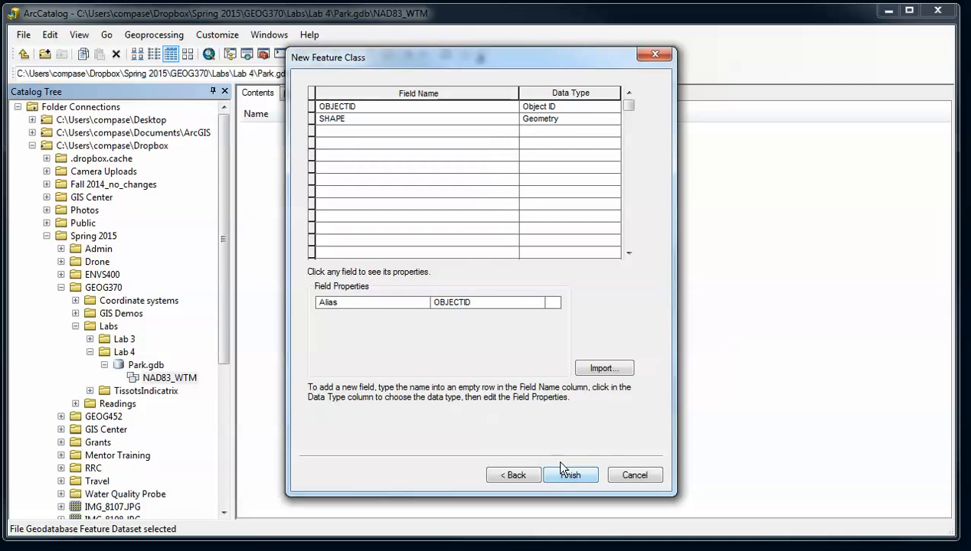
left_click_drag(453, 52, 445, 55)
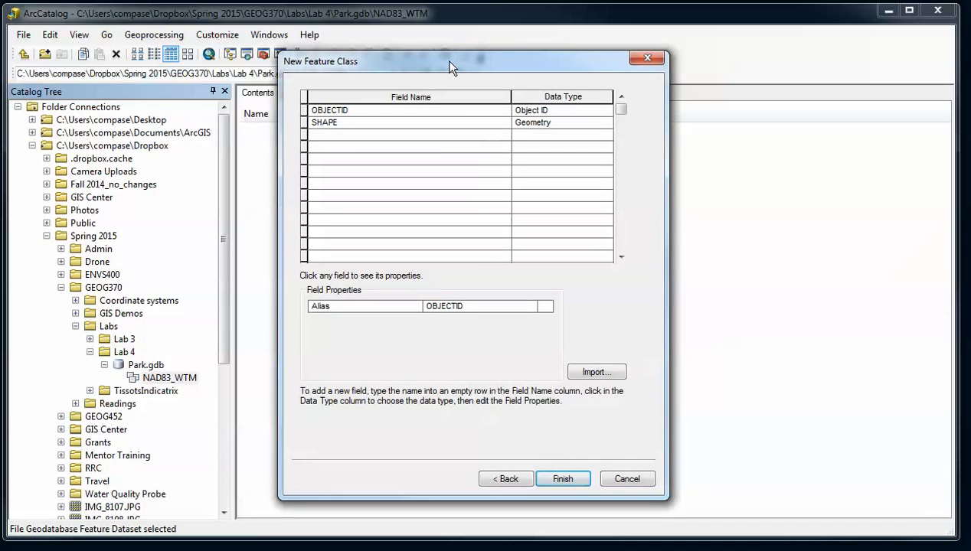
Add a Text field called Name with length 50 and no domain
left_click(445, 136)
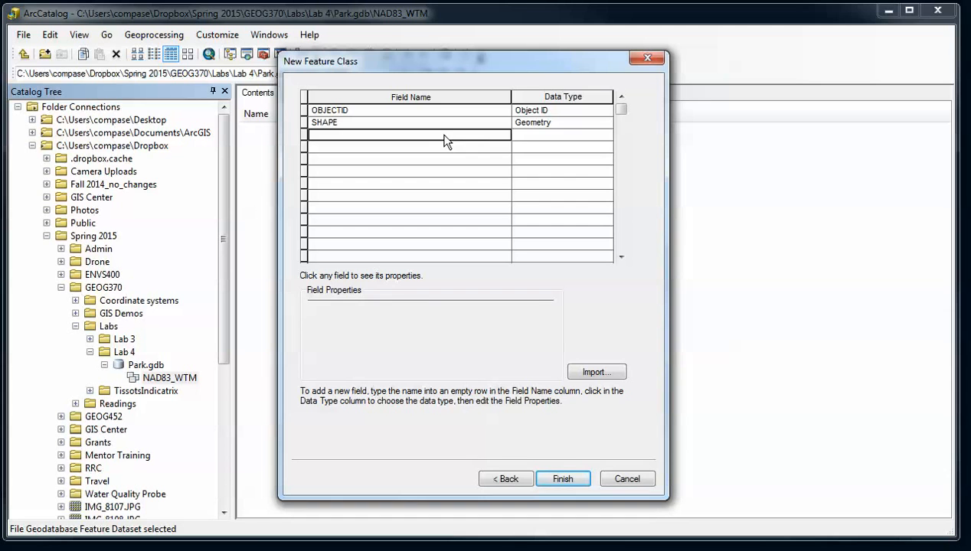
type("Name")
key("Tab")
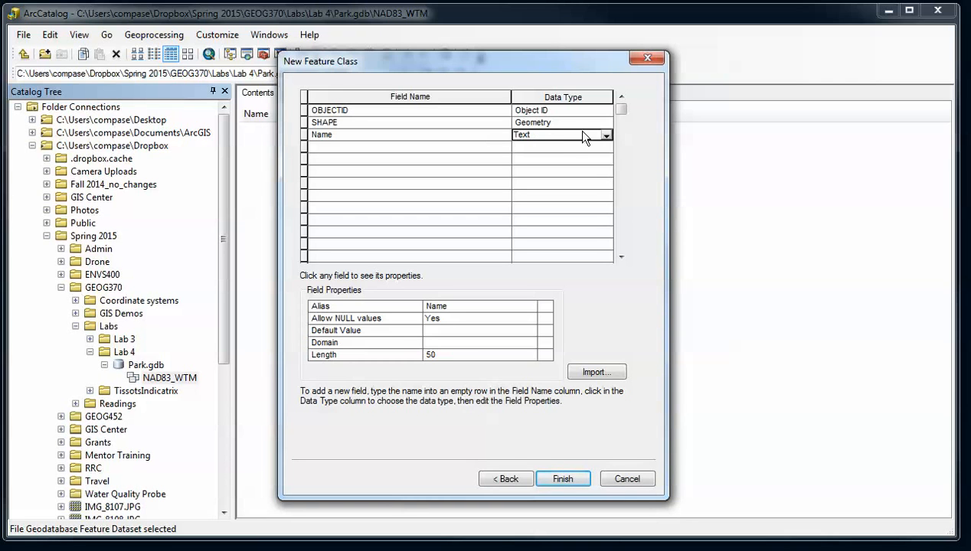
left_click(375, 340)
left_click(444, 354)
left_click(444, 342)
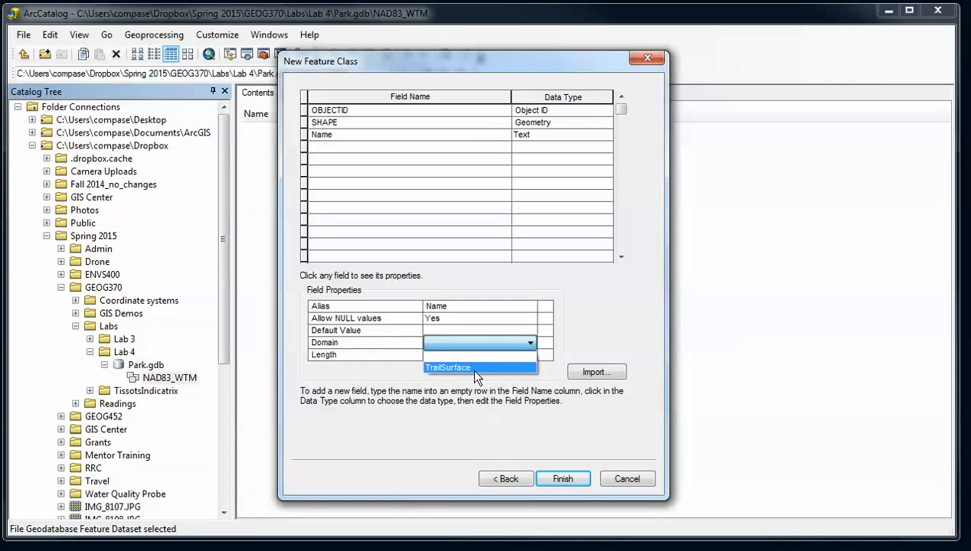
left_click(406, 342)
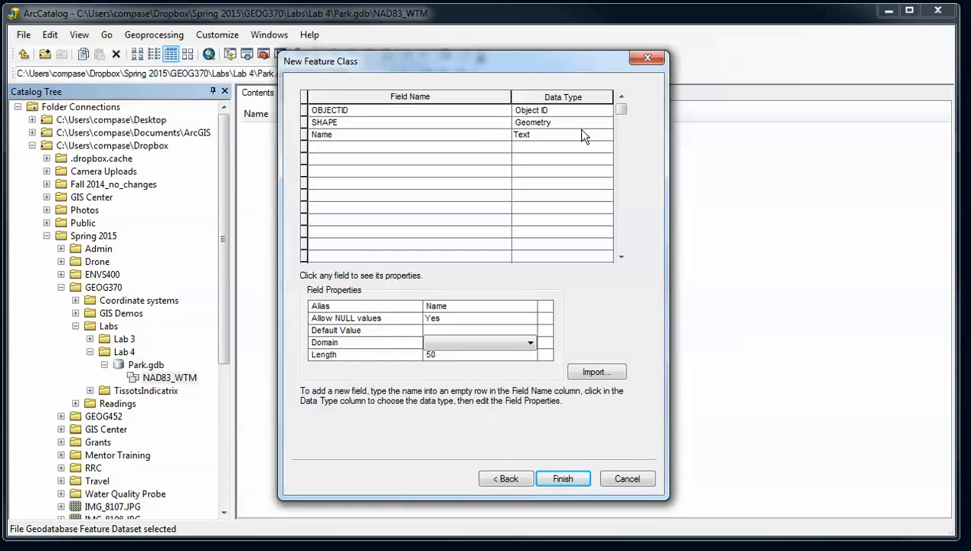
Add a Width field and set its data type to Short Integer
left_click(377, 149)
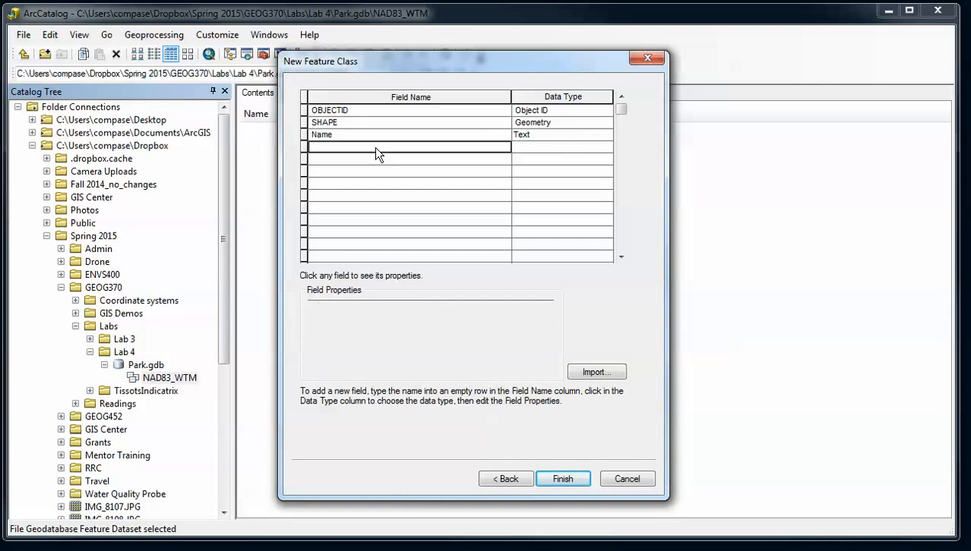
type("Width")
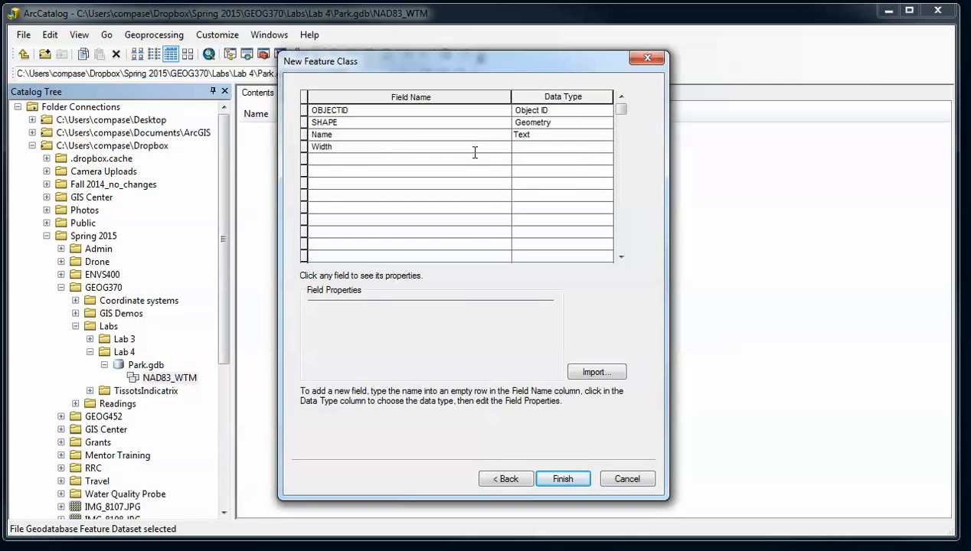
left_click(525, 149)
left_click(563, 147)
left_click(539, 173)
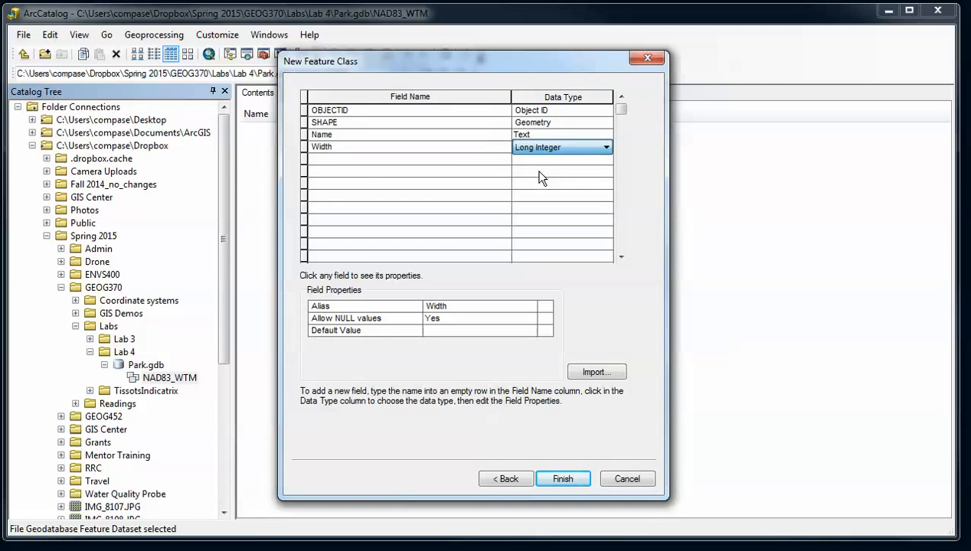
left_click(539, 151)
left_click(544, 162)
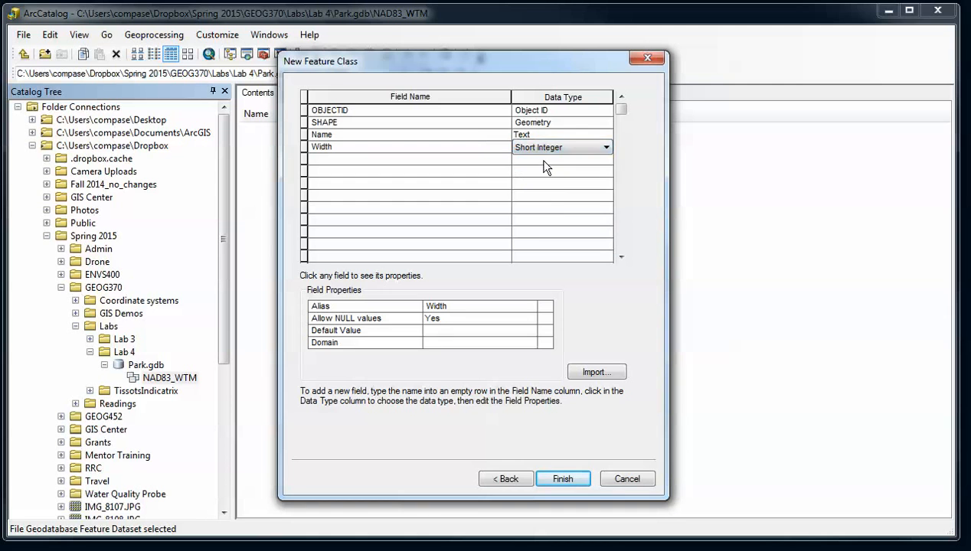
Give Width the TrailWidth domain with default value 2, keeping nulls allowed
left_click(434, 344)
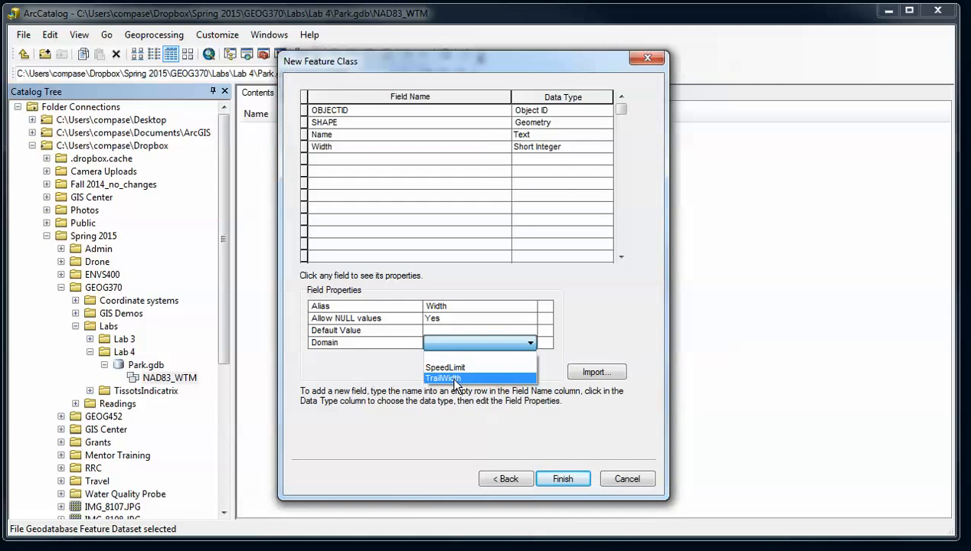
left_click(451, 378)
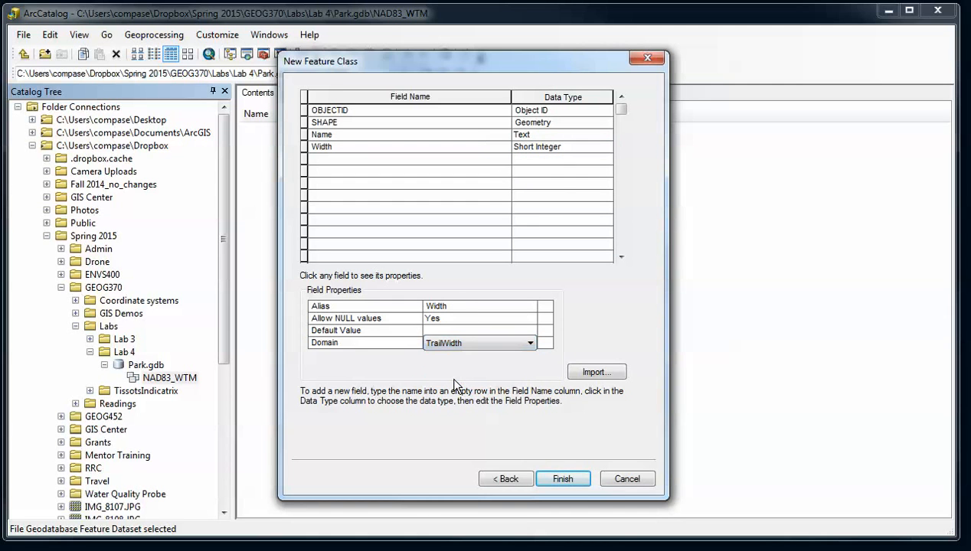
left_click(448, 332)
type("2")
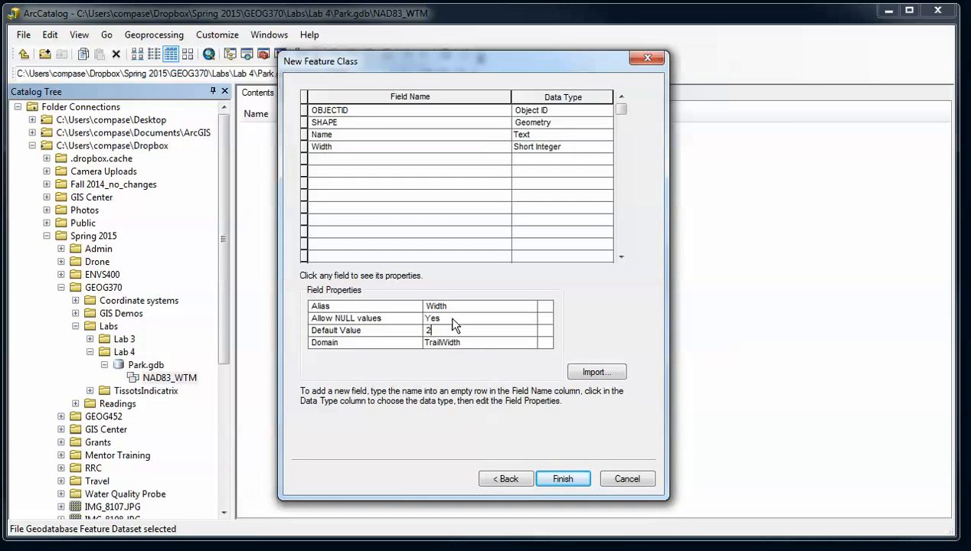
left_click(451, 316)
left_click(450, 316)
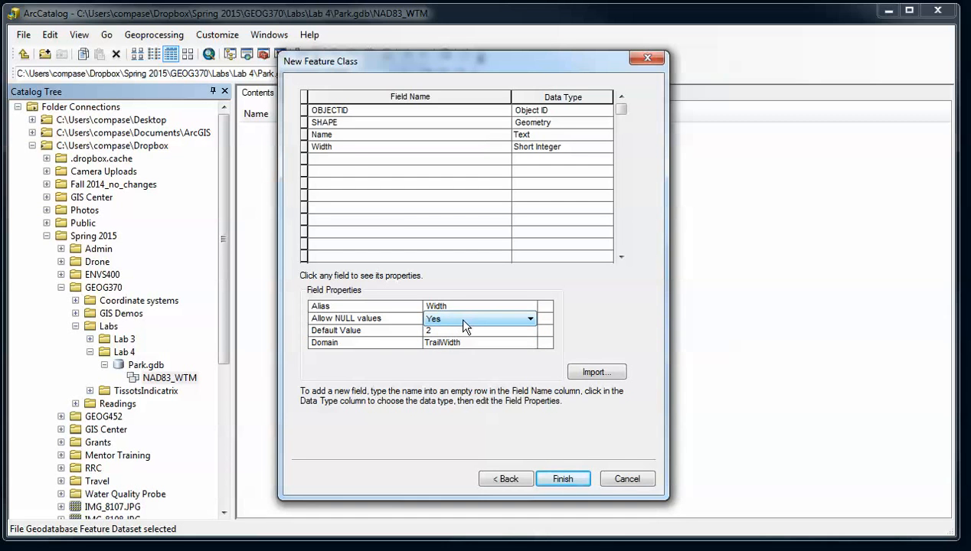
left_click(354, 161)
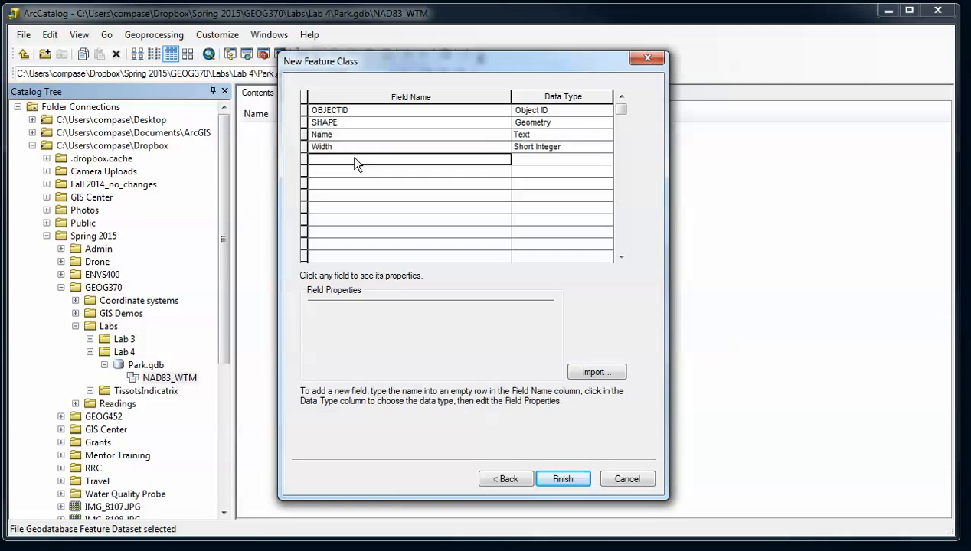
Add a Text SurfaceType field with TrailSurface domain and default Gravel, then finish creating Trails
type("SurfaceType")
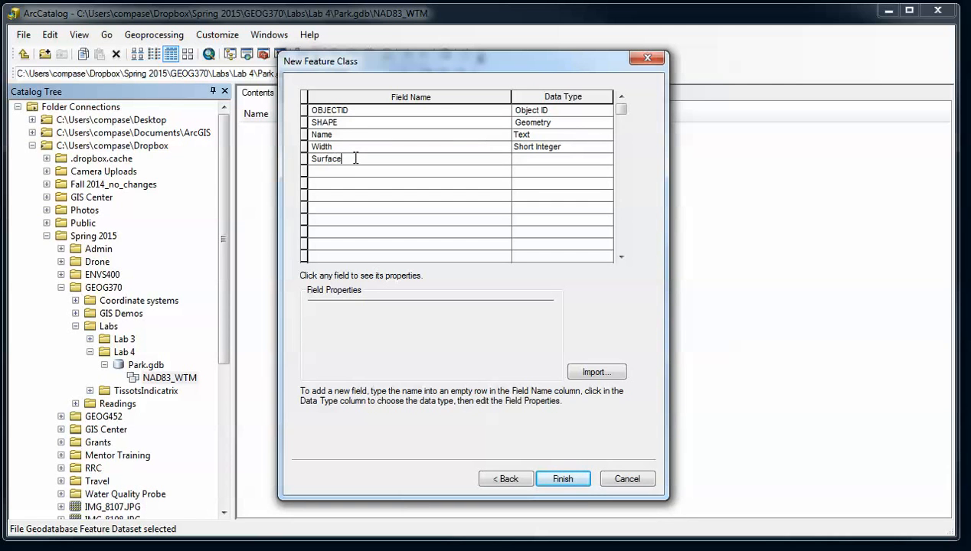
left_click(576, 159)
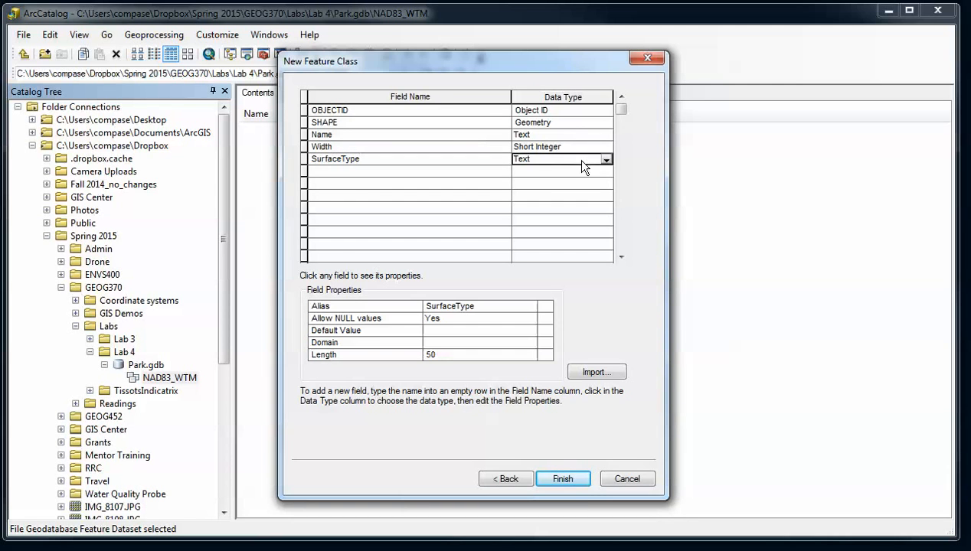
left_click(572, 158)
left_click(573, 158)
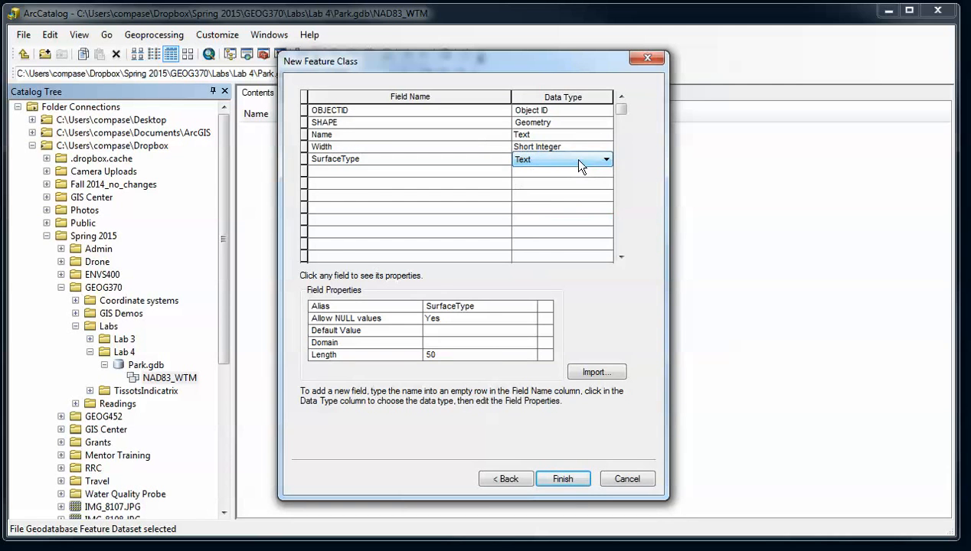
left_click(475, 342)
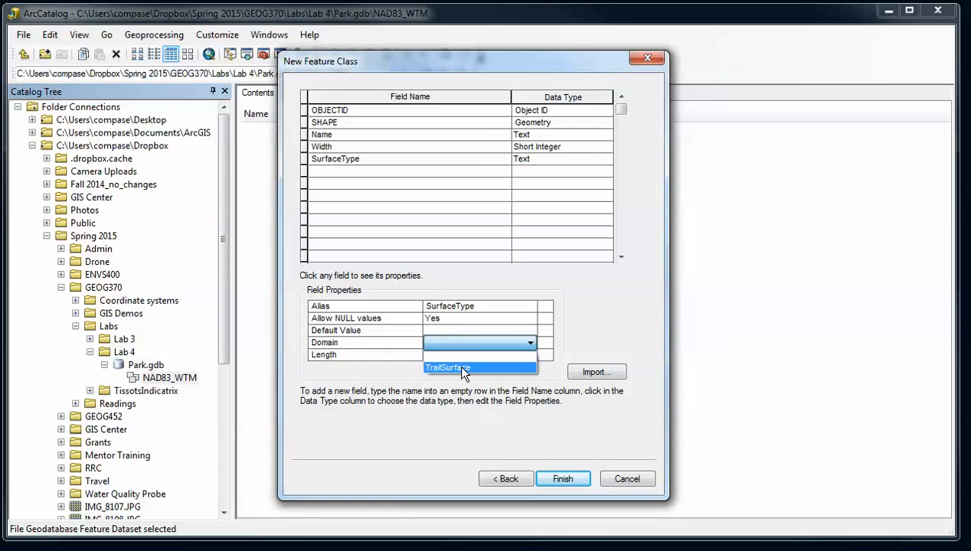
left_click(461, 368)
left_click(450, 331)
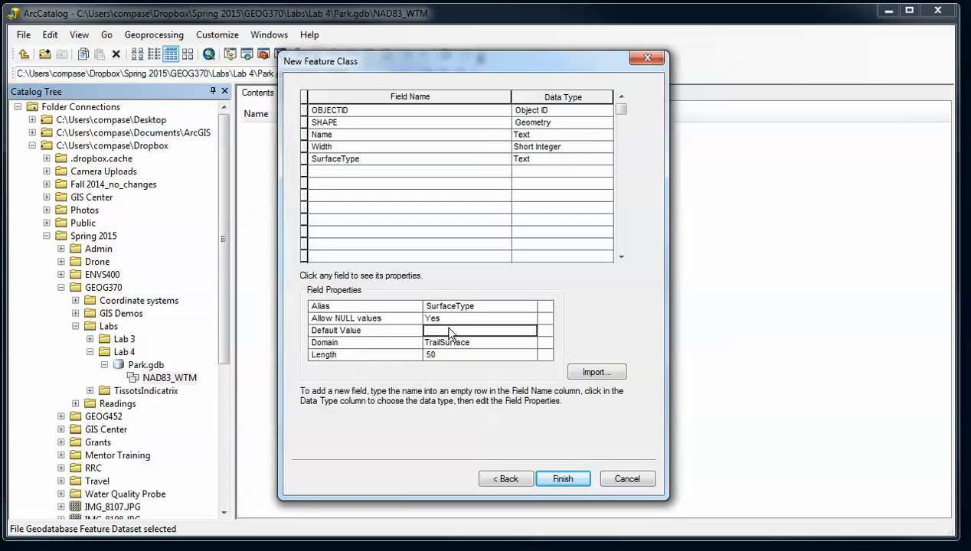
type("Gravel")
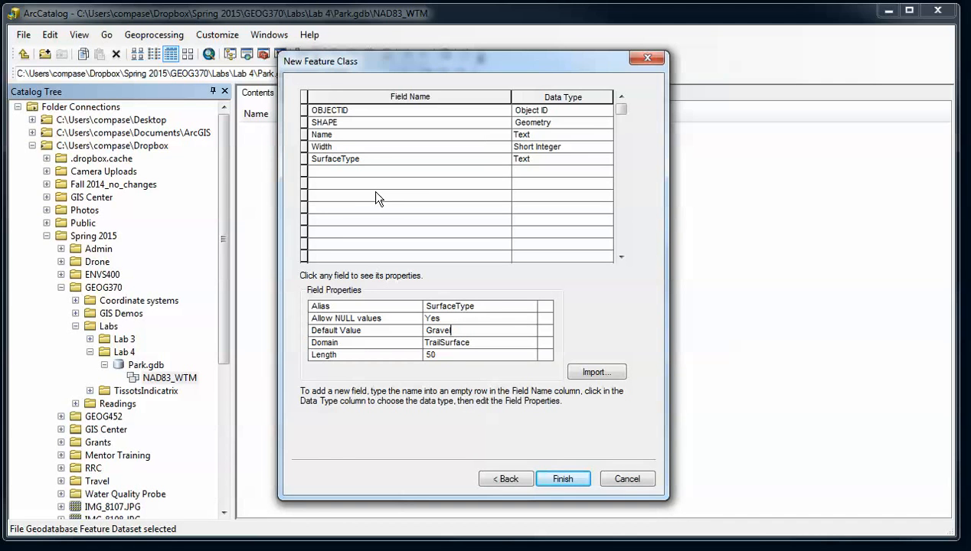
left_click(555, 480)
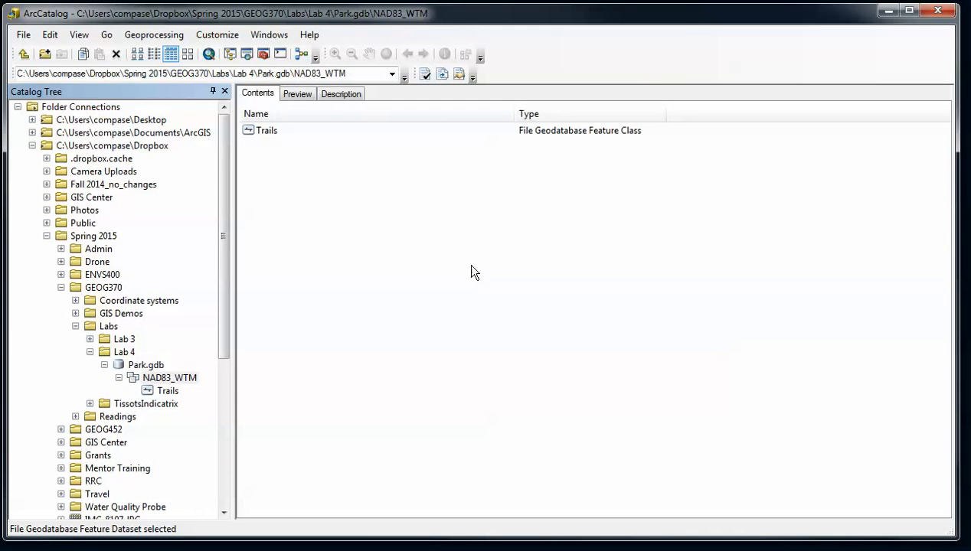
double_click(265, 130)
left_click(297, 92)
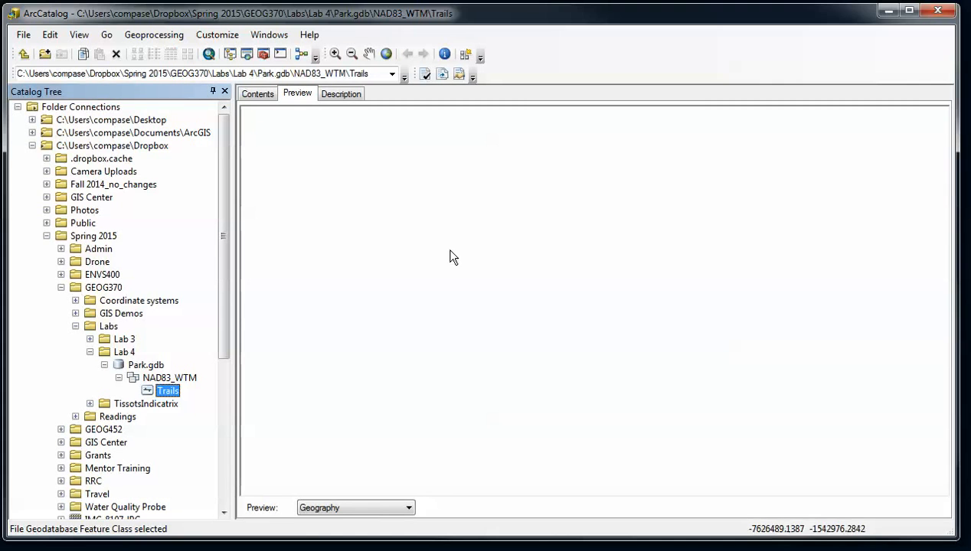
left_click(373, 508)
left_click(381, 522)
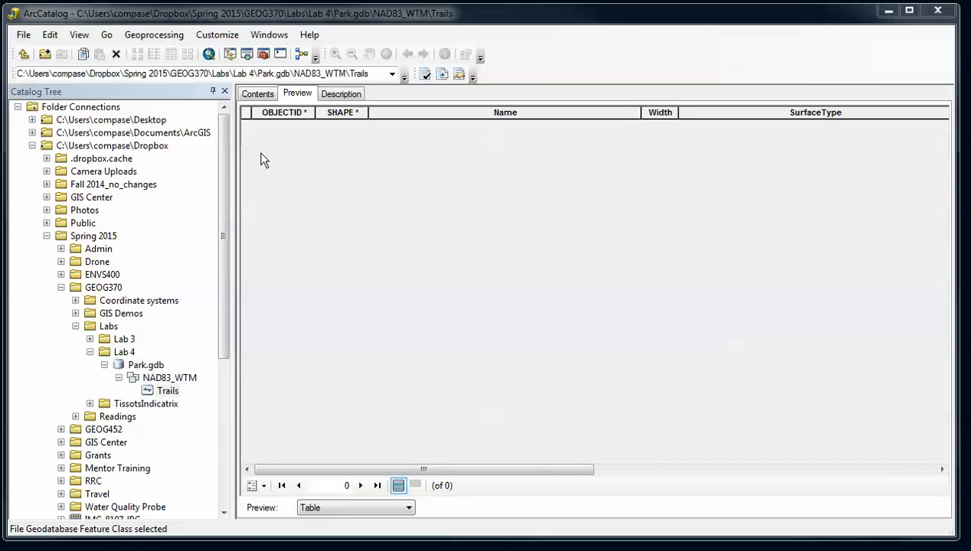
left_click(256, 95)
left_click(161, 378)
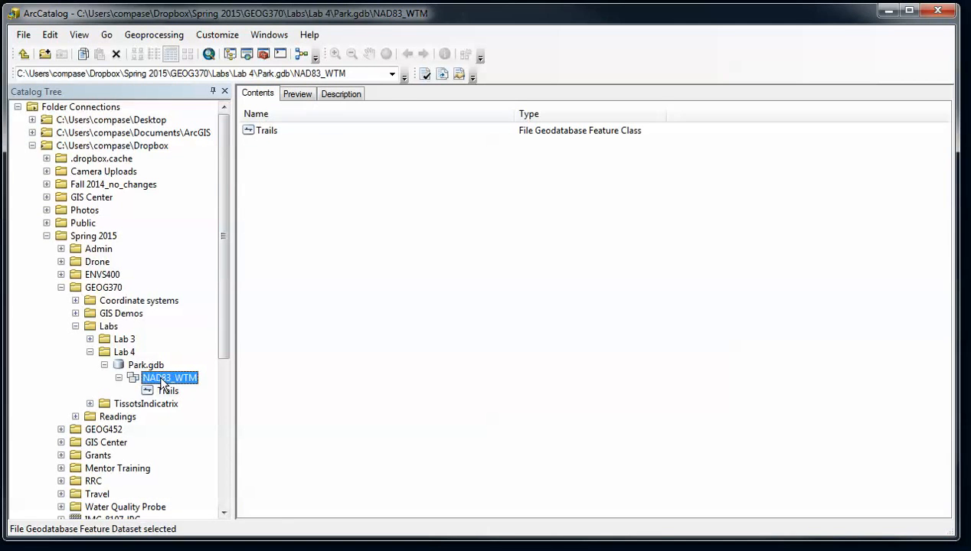
Open Feature Class Properties for Trails from its context menu
left_click(269, 132)
right_click(271, 132)
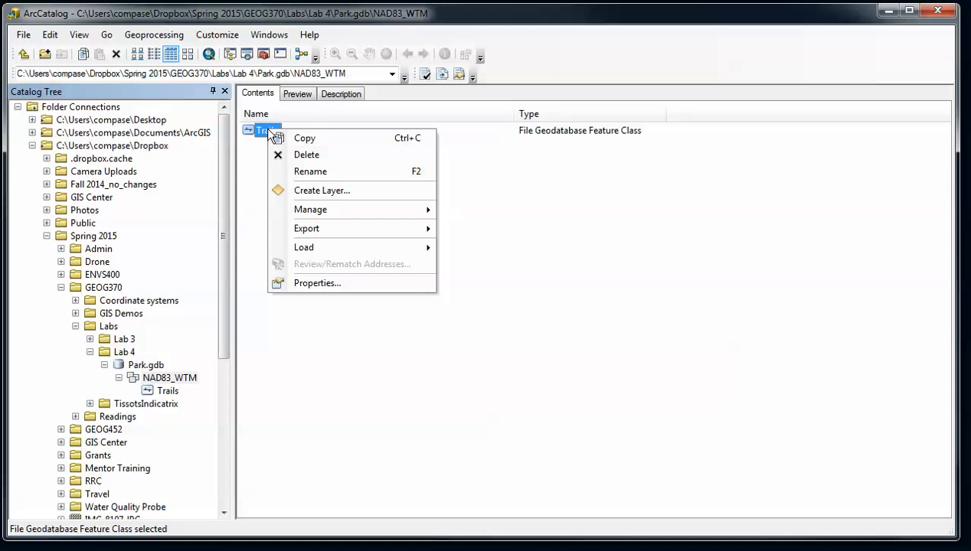
left_click(313, 281)
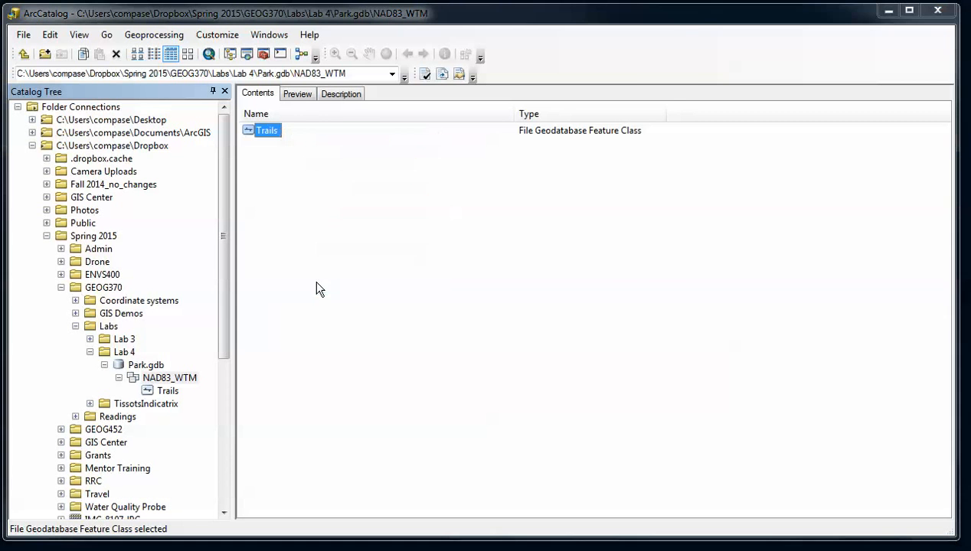
left_click_drag(407, 54, 393, 57)
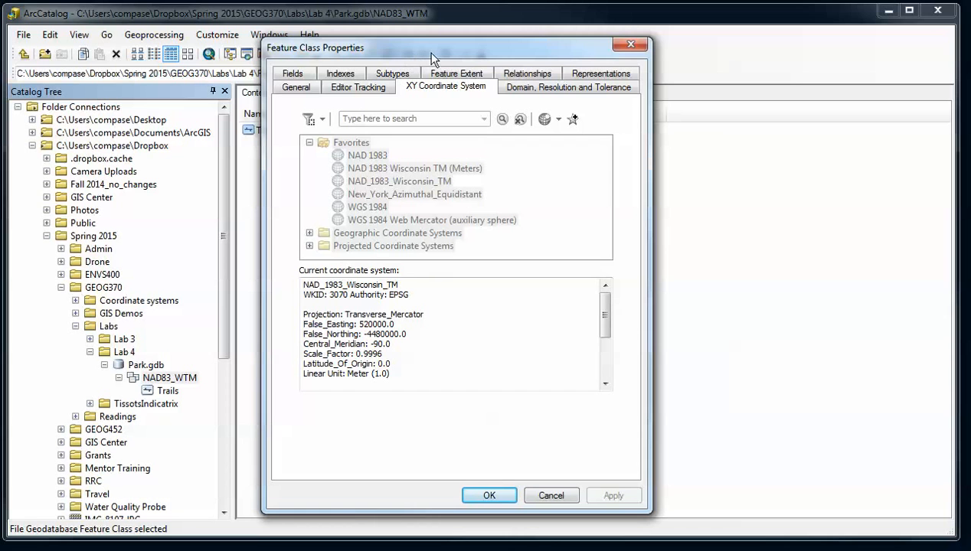
View the Subtypes tab, leaving the Subtype Field at <None> with only Width offered
left_click(393, 72)
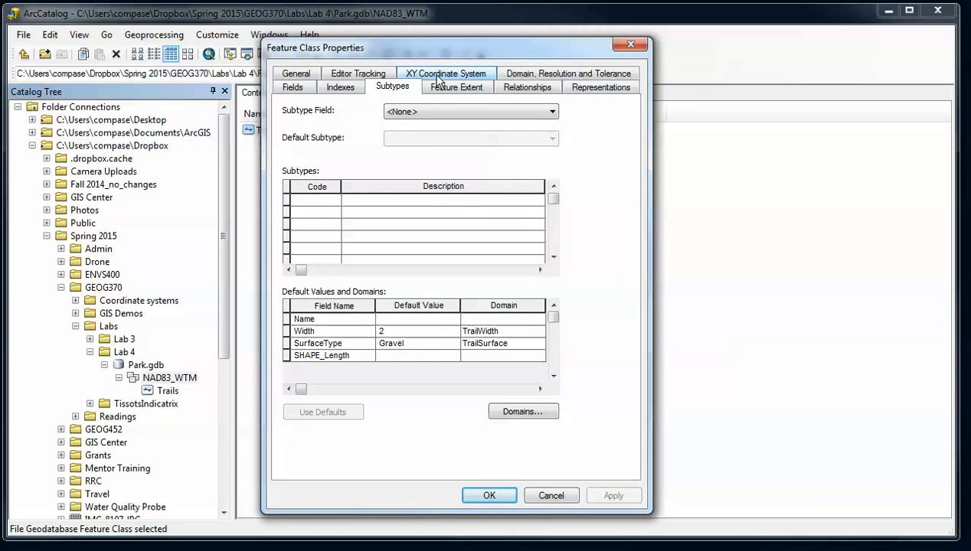
left_click(550, 112)
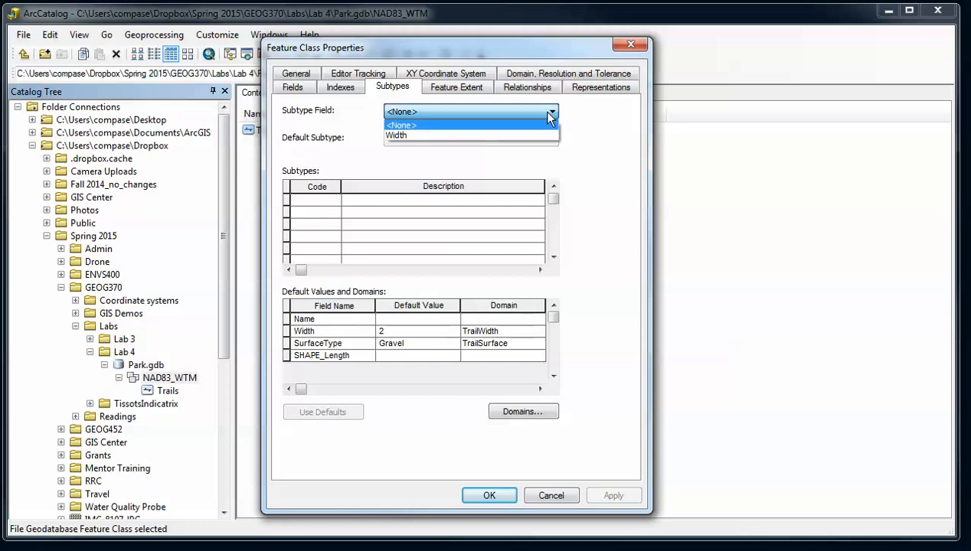
left_click(549, 115)
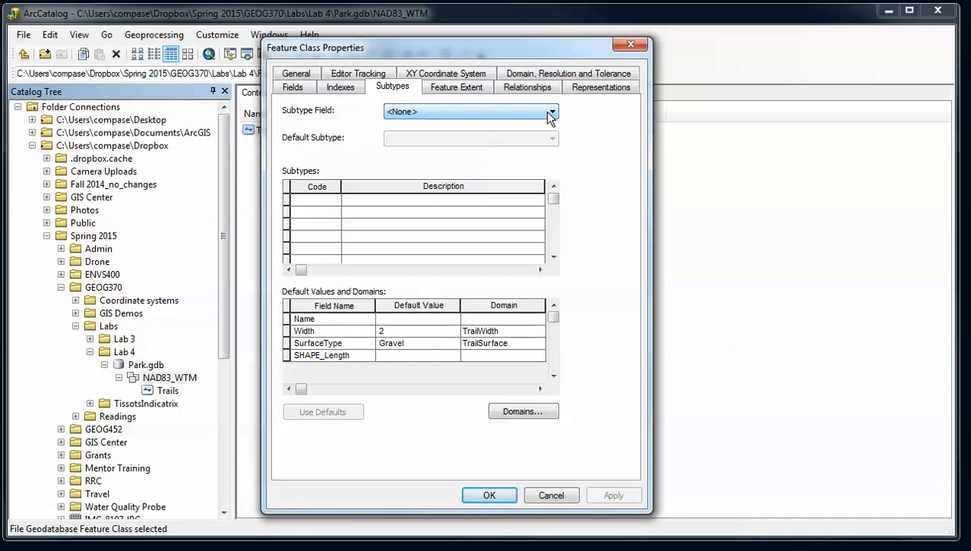
On the Fields tab add TrailType as a Short Integer field and apply
left_click_drag(436, 49, 451, 46)
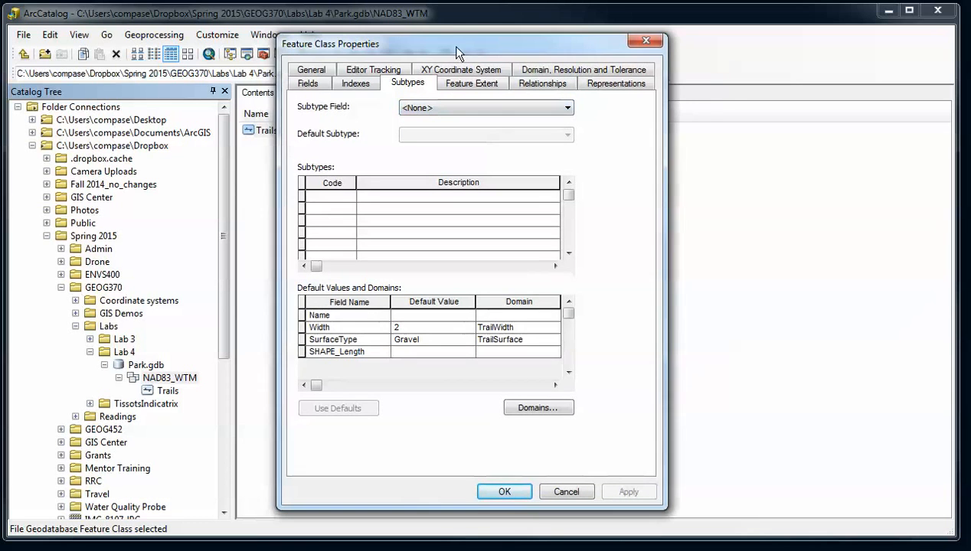
left_click(305, 84)
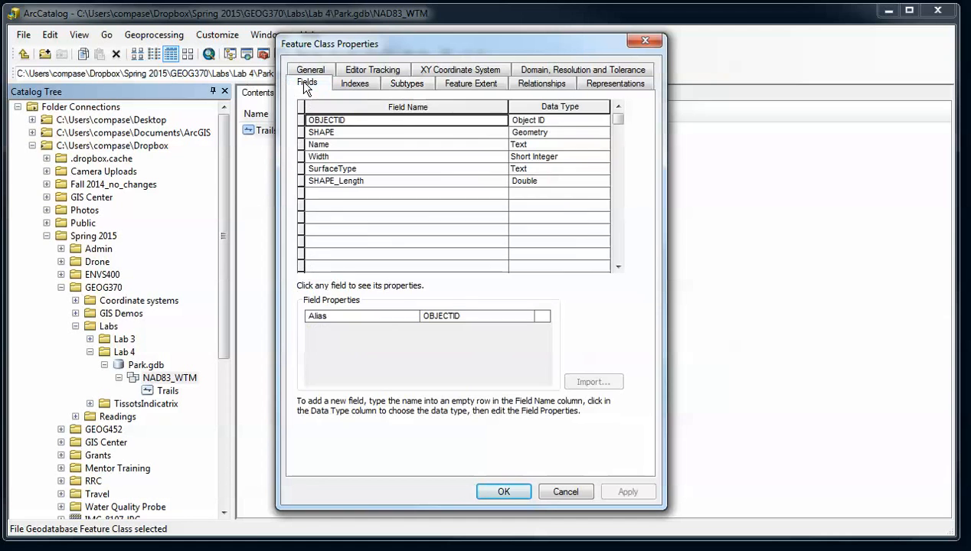
left_click(398, 194)
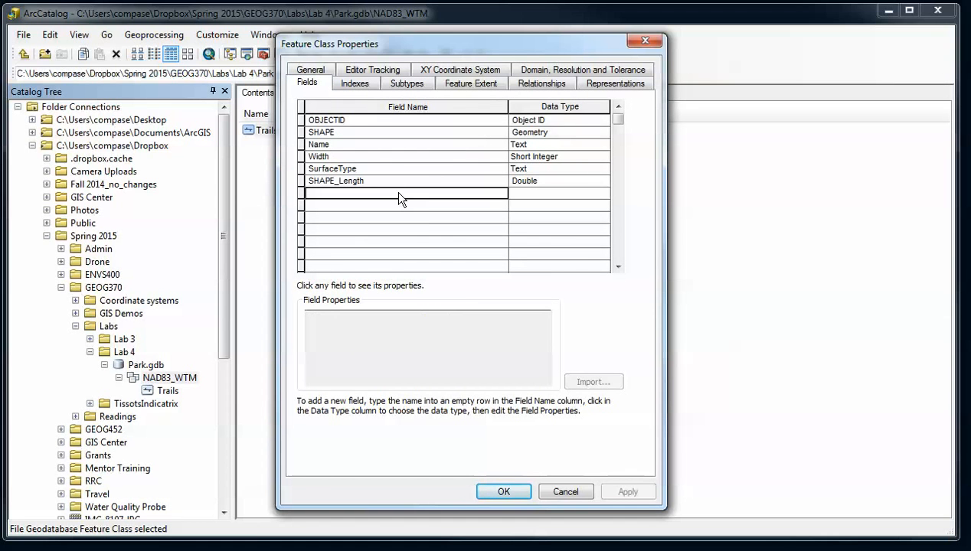
type("Tr")
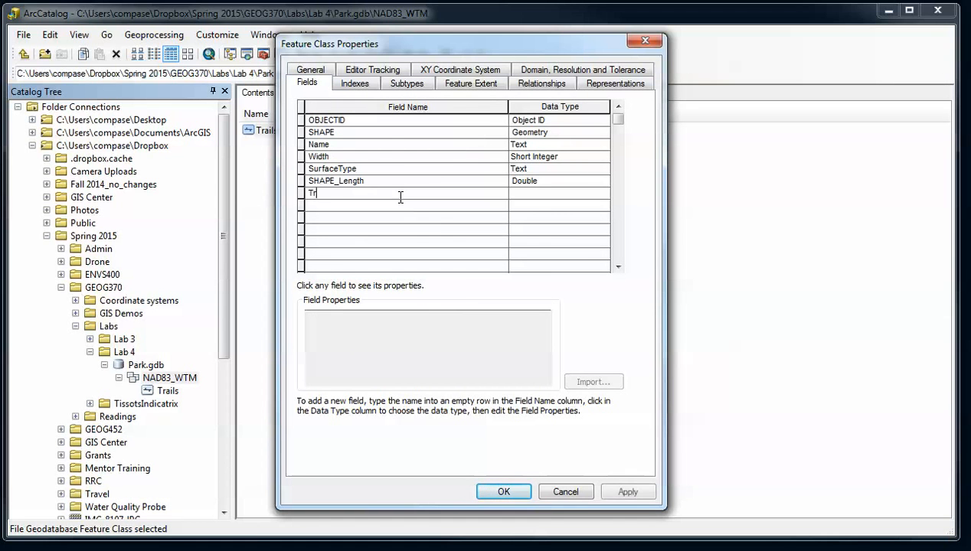
type("ailType")
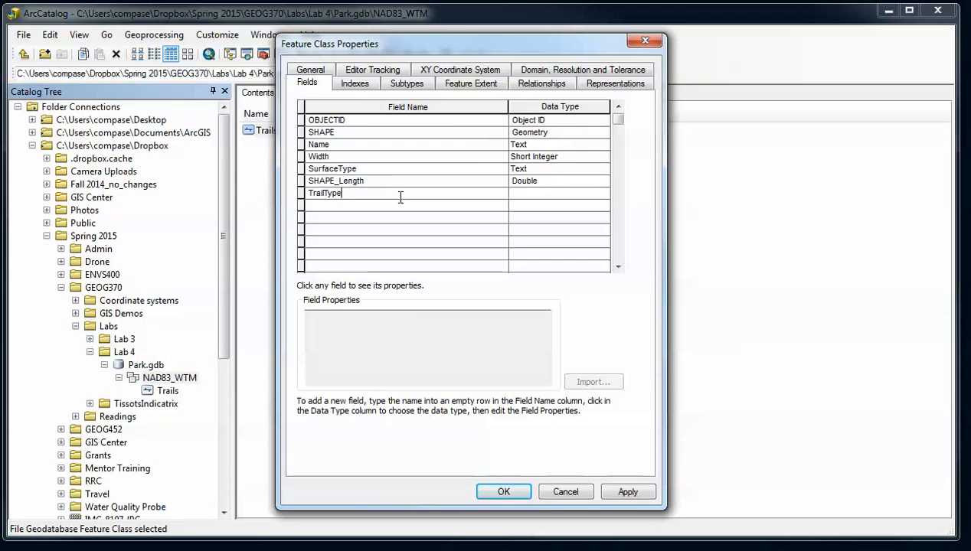
key("Tab")
left_click(603, 195)
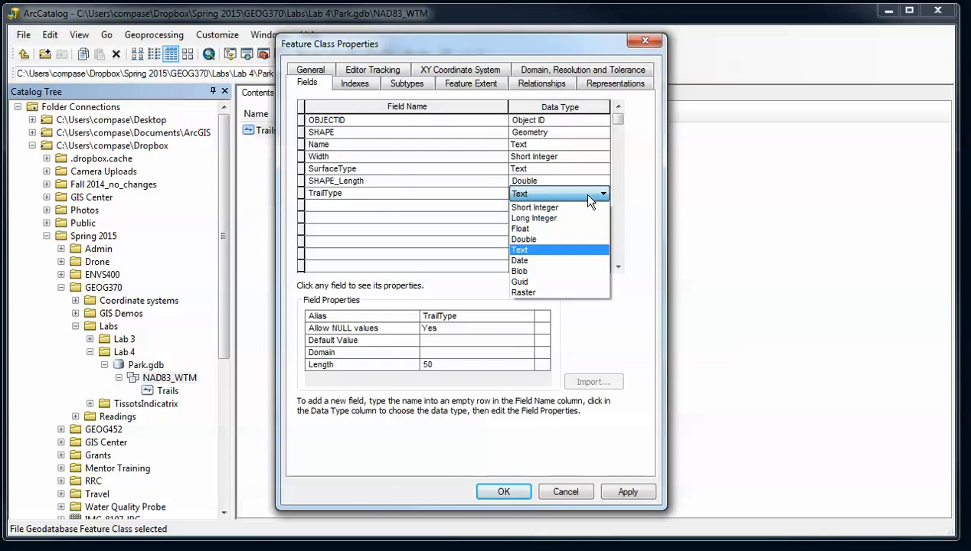
left_click(569, 205)
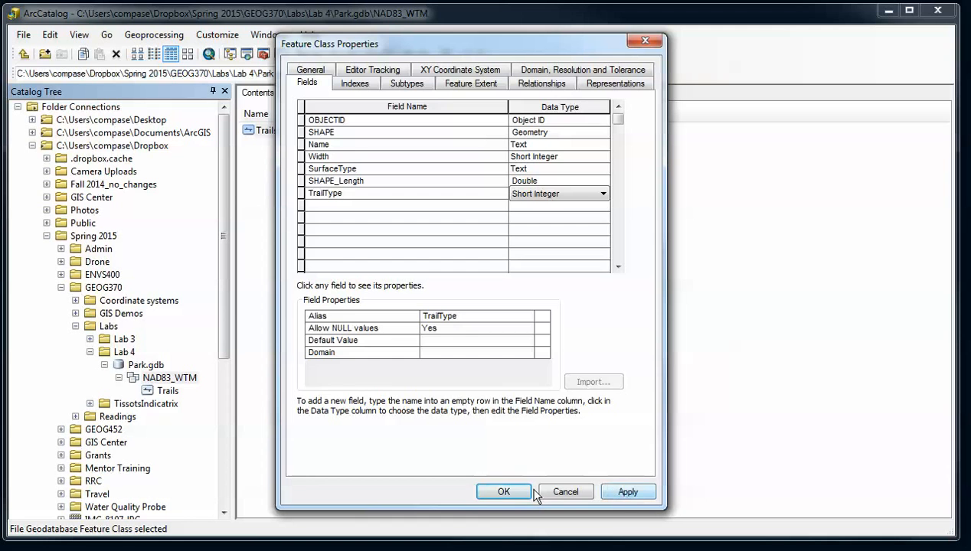
left_click(627, 493)
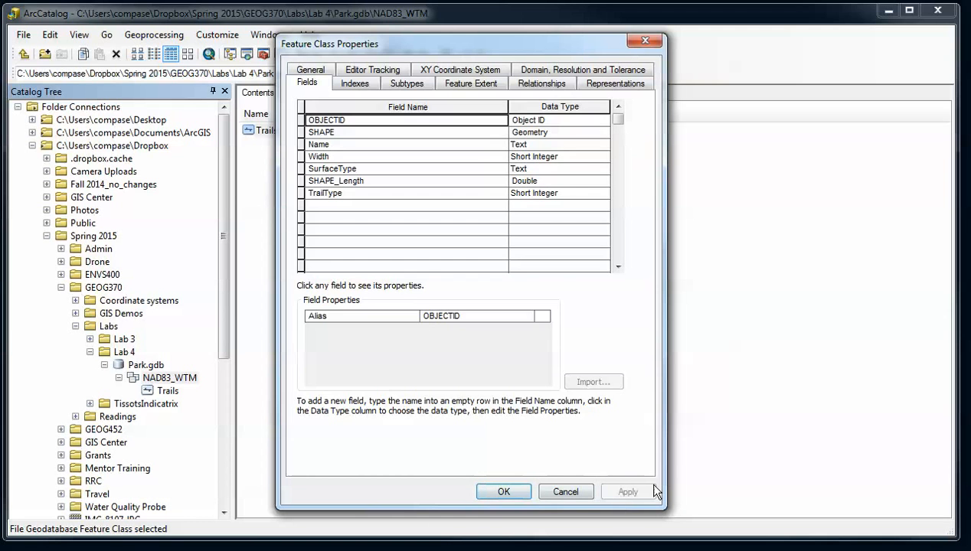
Check the Subtype Field choices on the Subtypes tab, then cancel the Properties dialog
left_click(410, 83)
left_click(443, 108)
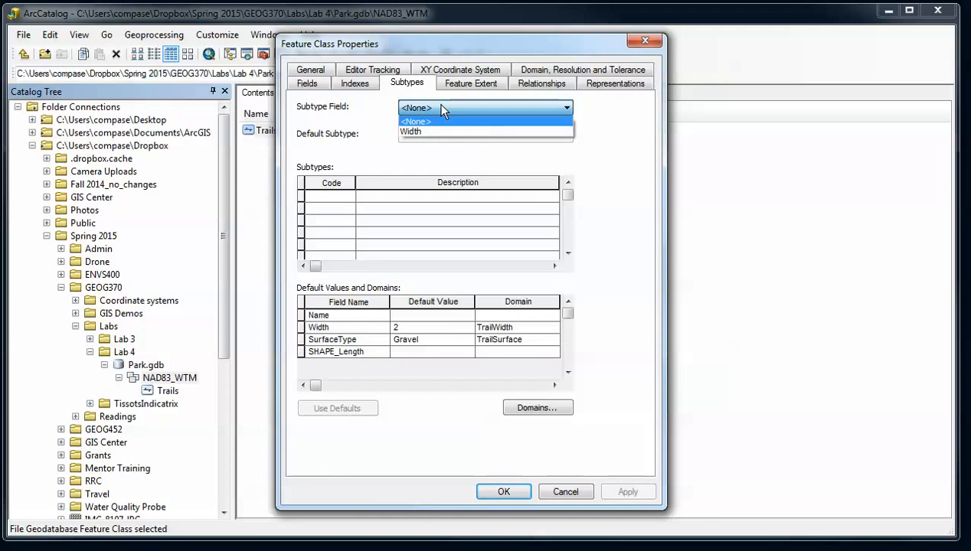
left_click(441, 109)
left_click(490, 108)
left_click(481, 127)
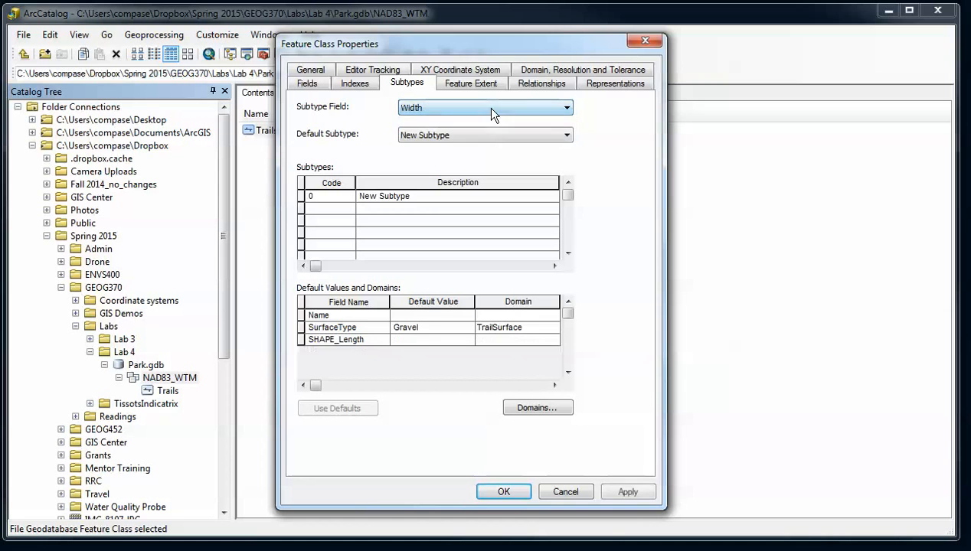
left_click(491, 112)
left_click(491, 108)
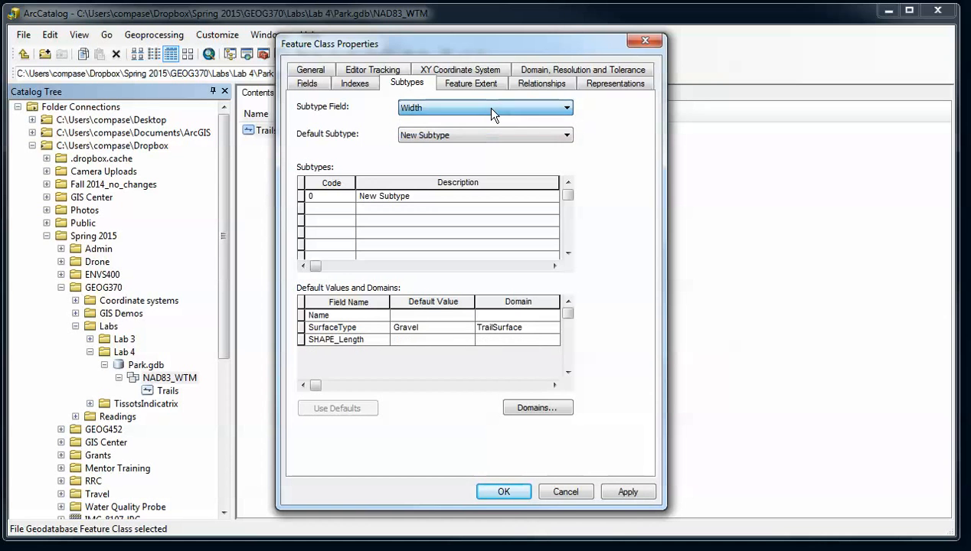
left_click(560, 492)
Reopen Trails properties and view the subtype field list, now including TrailType
right_click(250, 130)
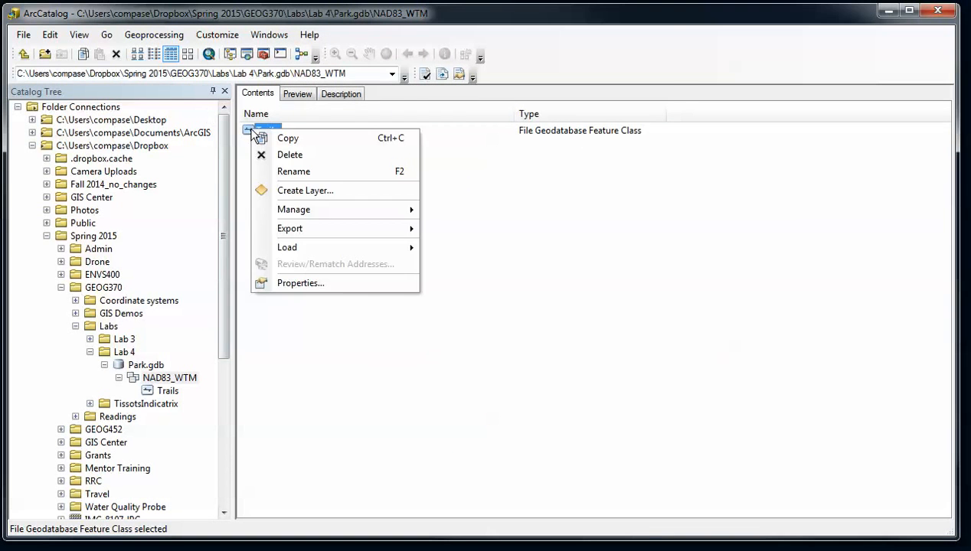
left_click(291, 281)
left_click(445, 110)
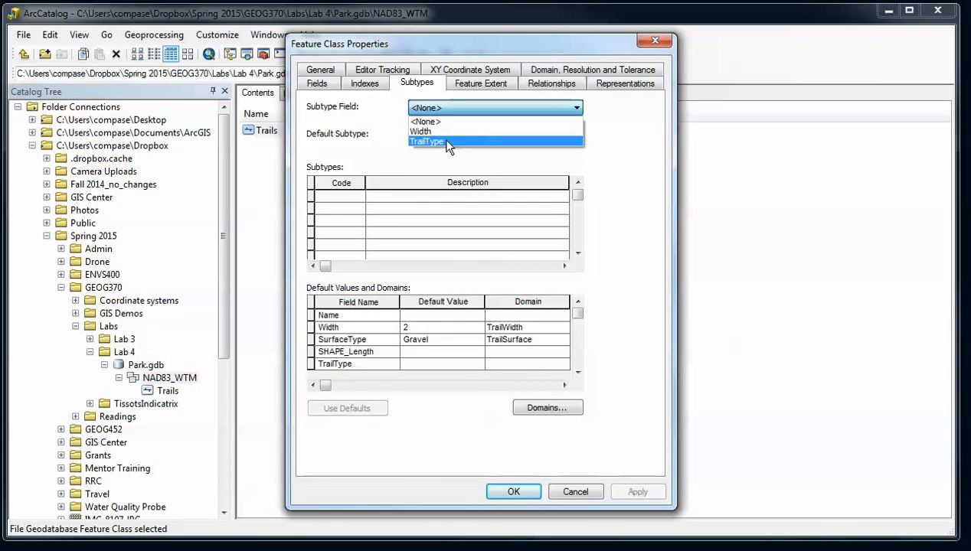
Use TrailType as the subtype field and define subtype 1 Dirt
left_click(447, 142)
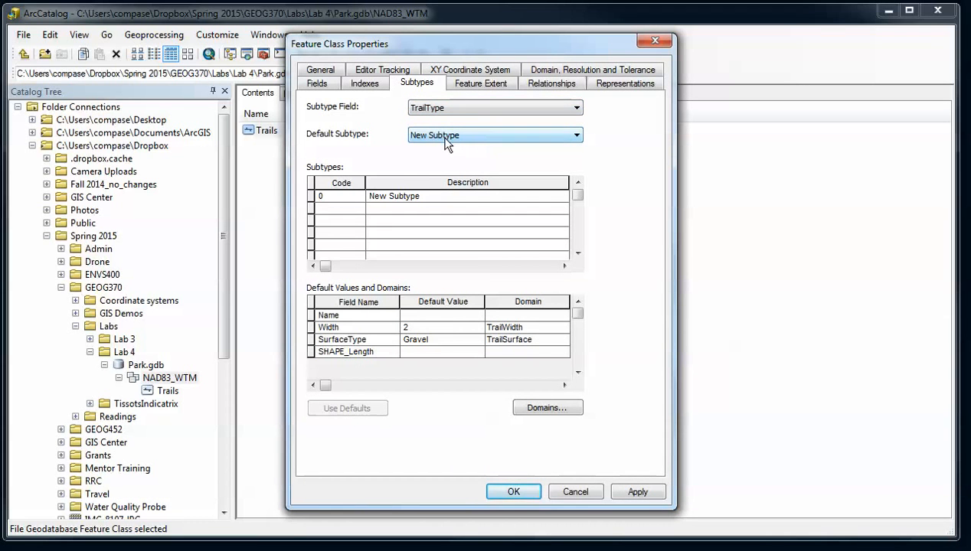
left_click(420, 196)
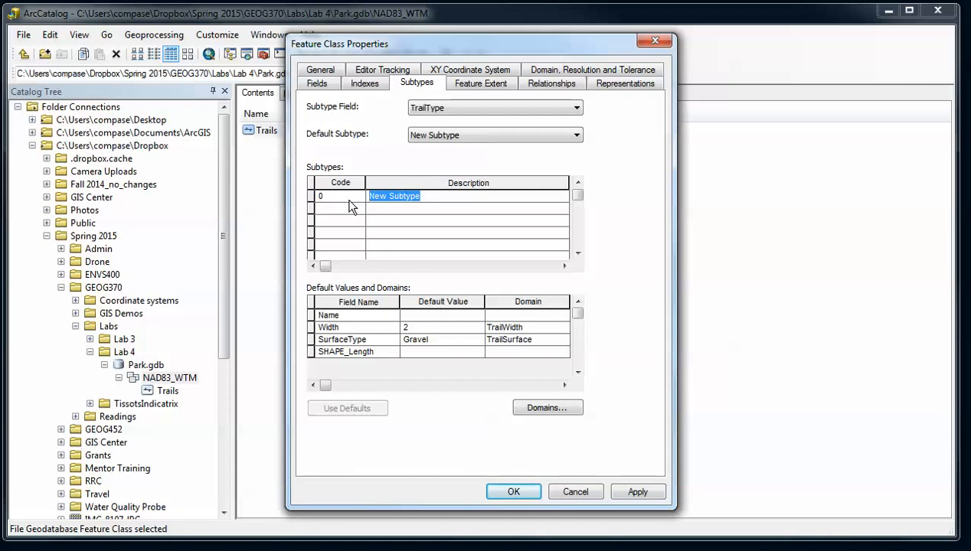
type("Dirt")
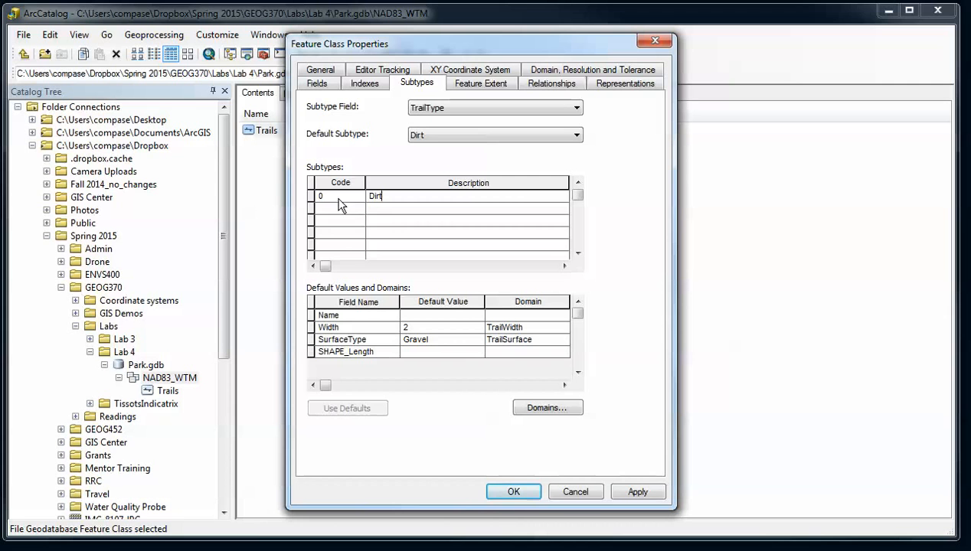
left_click(339, 198)
type("1")
Add subtype descriptions Gravel, Paved and Other
left_click(386, 207)
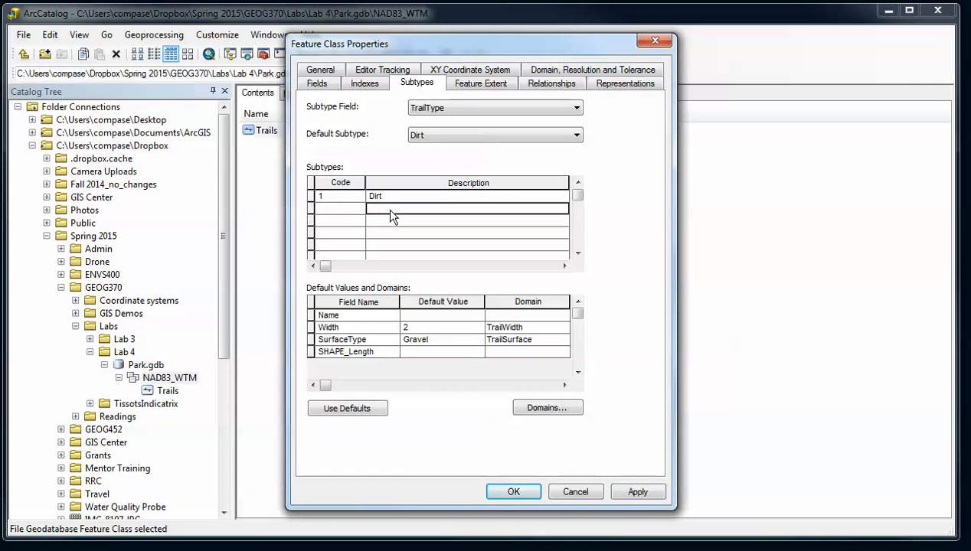
type("Gravel")
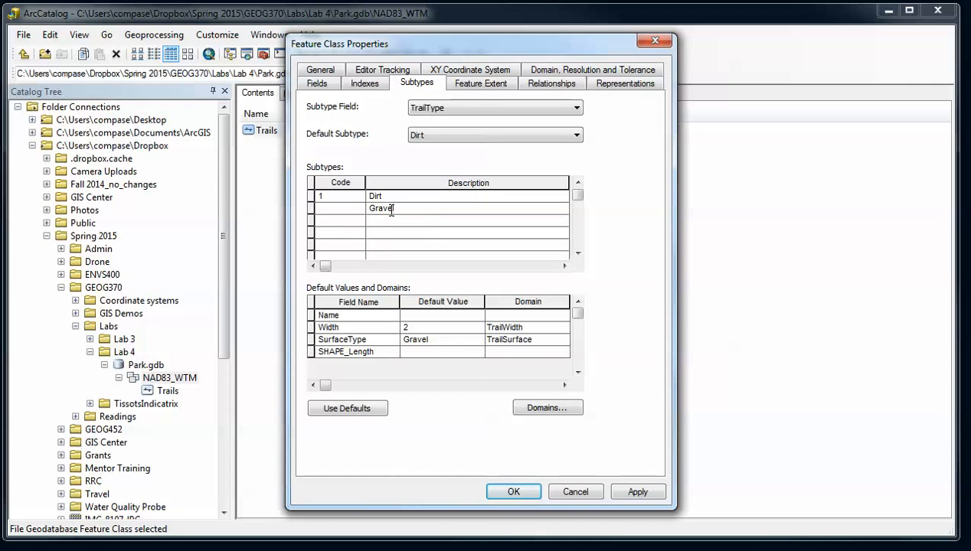
left_click(425, 222)
type("Paved")
left_click(418, 232)
type("Other")
Assign codes 2, 3 and 4 to the Gravel, Paved and Other subtypes
left_click(357, 208)
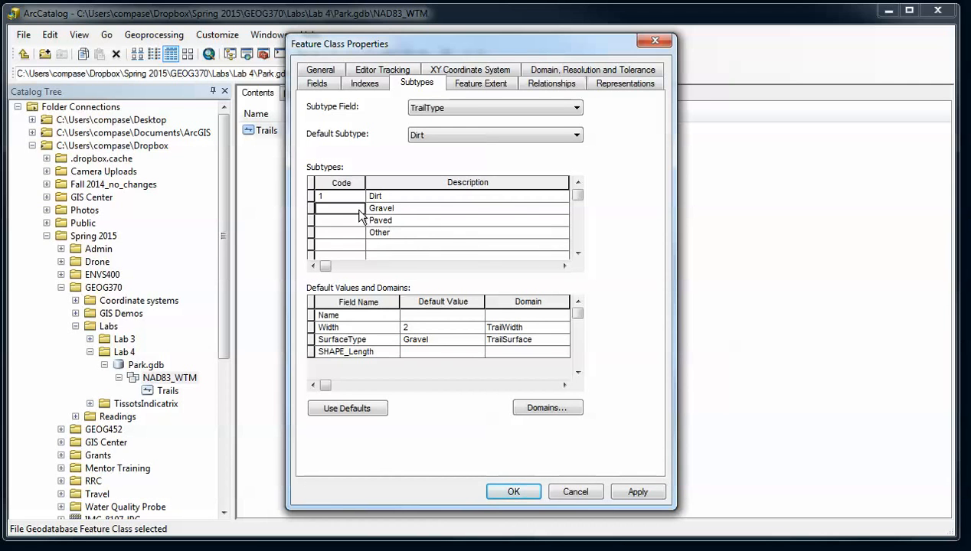
type("2")
left_click(352, 221)
type("3")
left_click(351, 235)
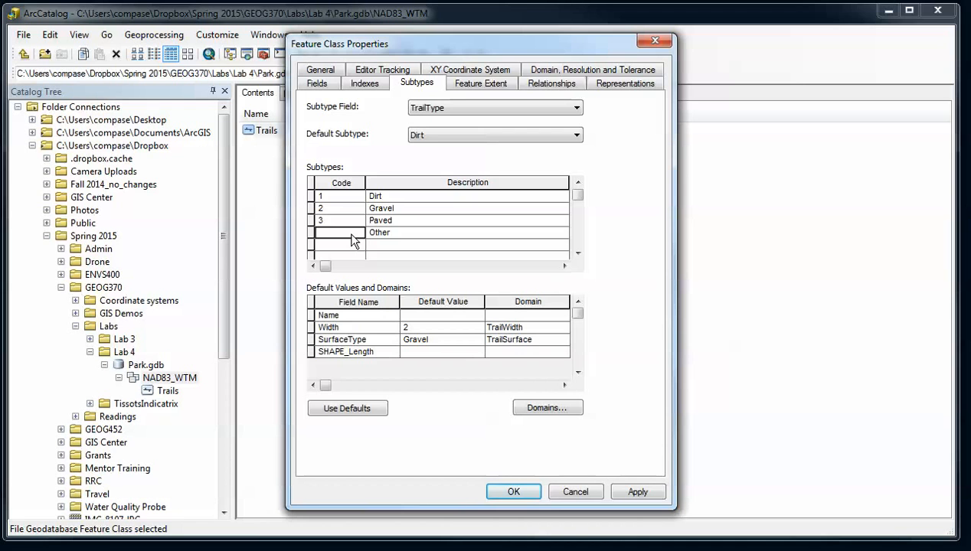
type("4")
left_click(399, 196)
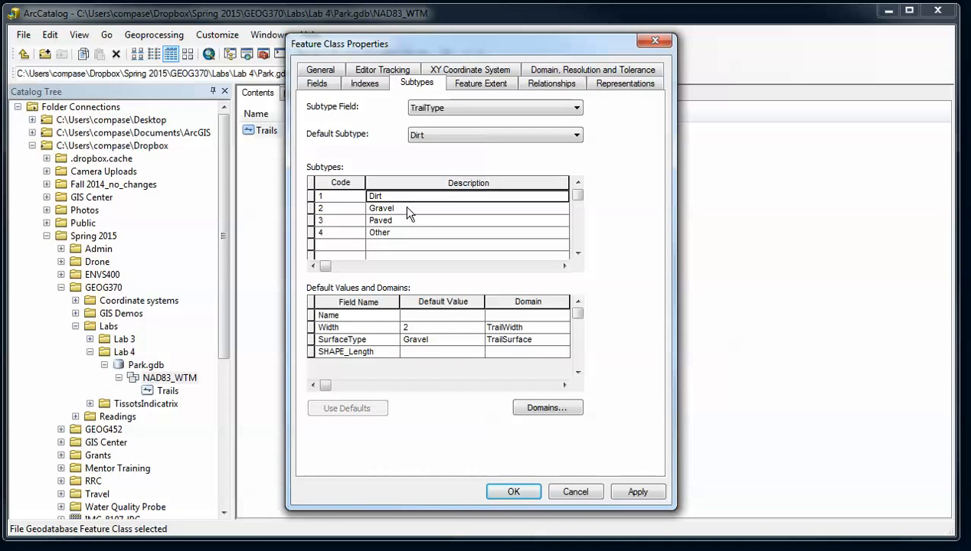
left_click(402, 206)
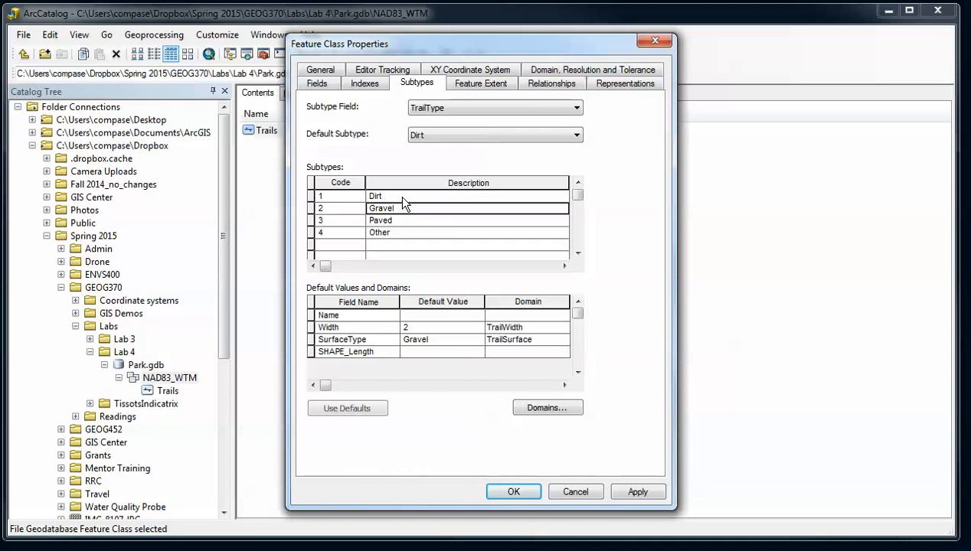
left_click(444, 135)
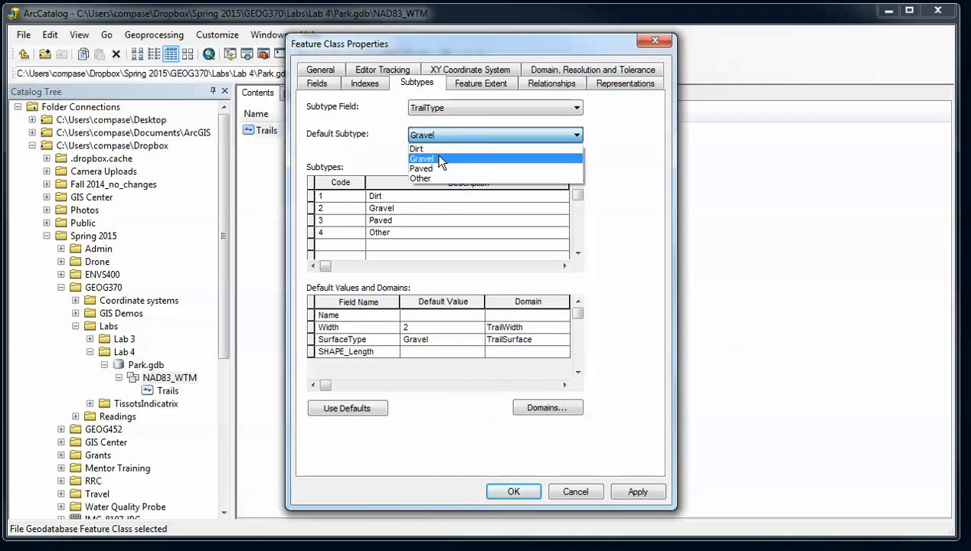
Make Gravel the default subtype and set the Paved subtype's default Width to 10
left_click(441, 160)
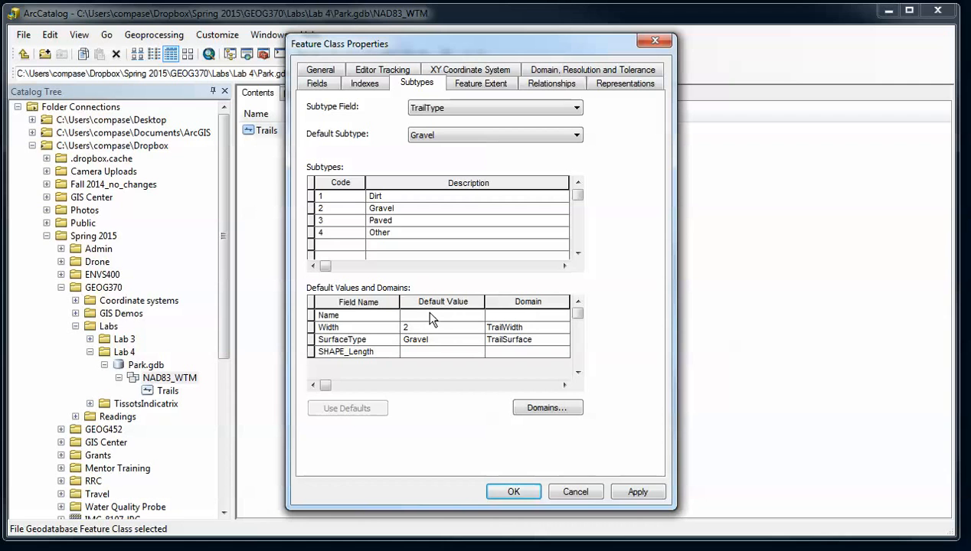
left_click(409, 206)
left_click(414, 221)
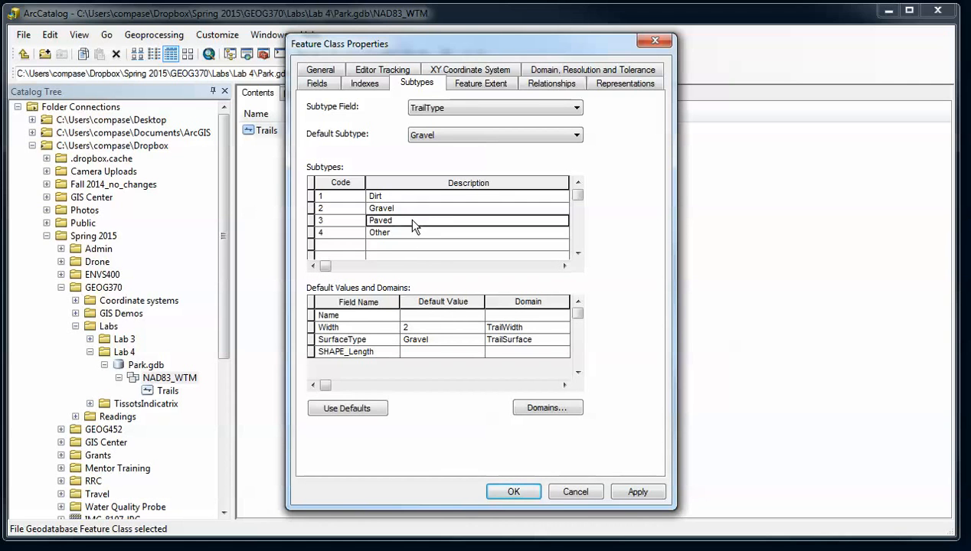
left_click(401, 327)
type("1")
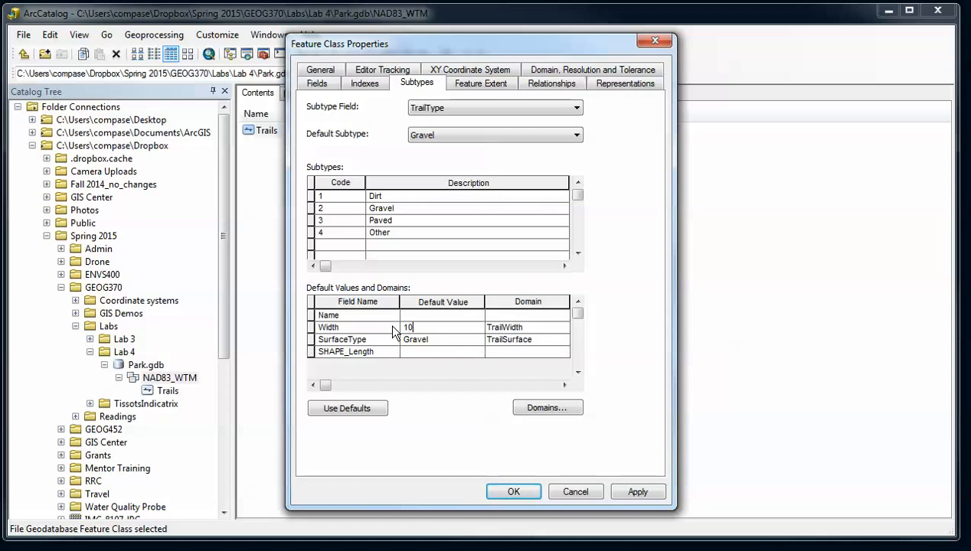
type("0")
left_click(385, 196)
Change the Gravel subtype's default Width from 2 to 4
left_click(390, 209)
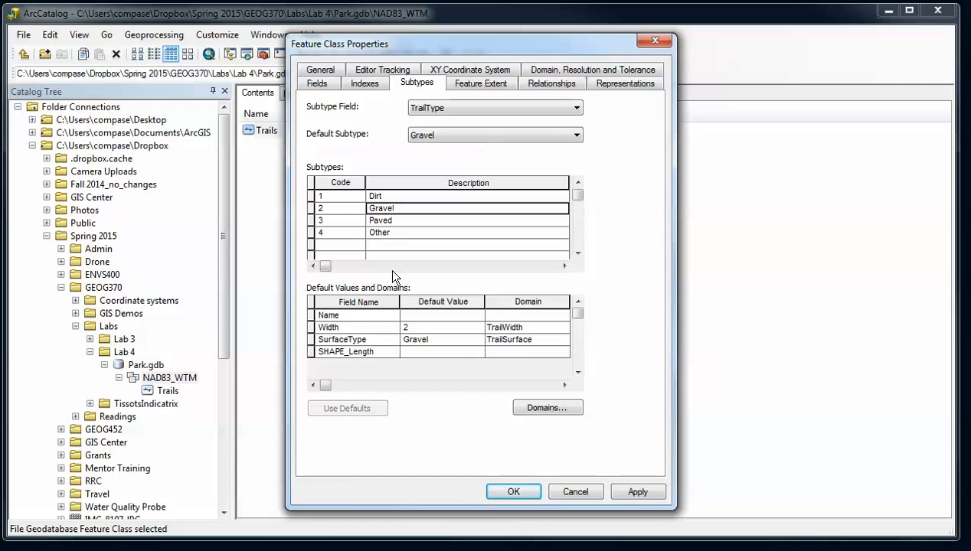
left_click(407, 327)
double_click(407, 327)
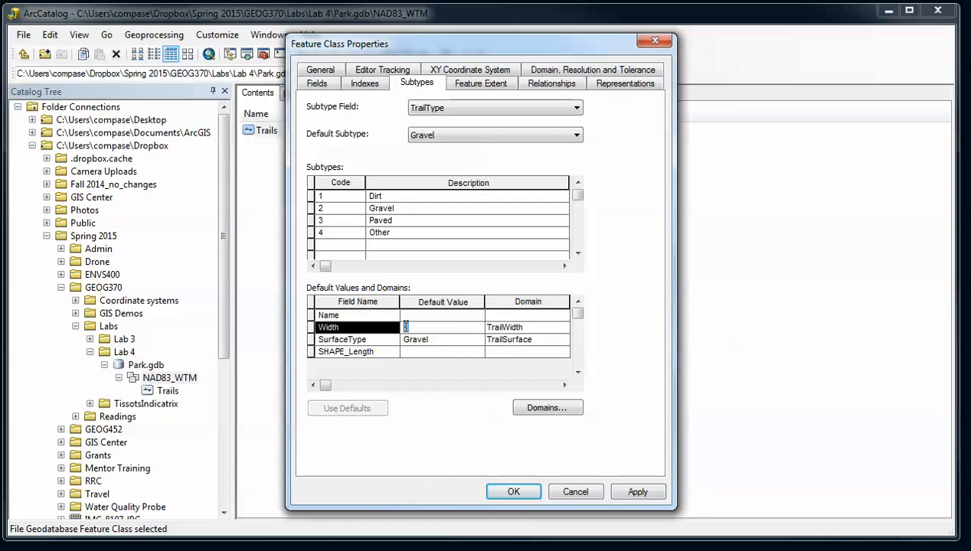
type("4")
Set default SurfaceType to Paved for the Paved subtype and Other for the Other subtype
left_click(409, 221)
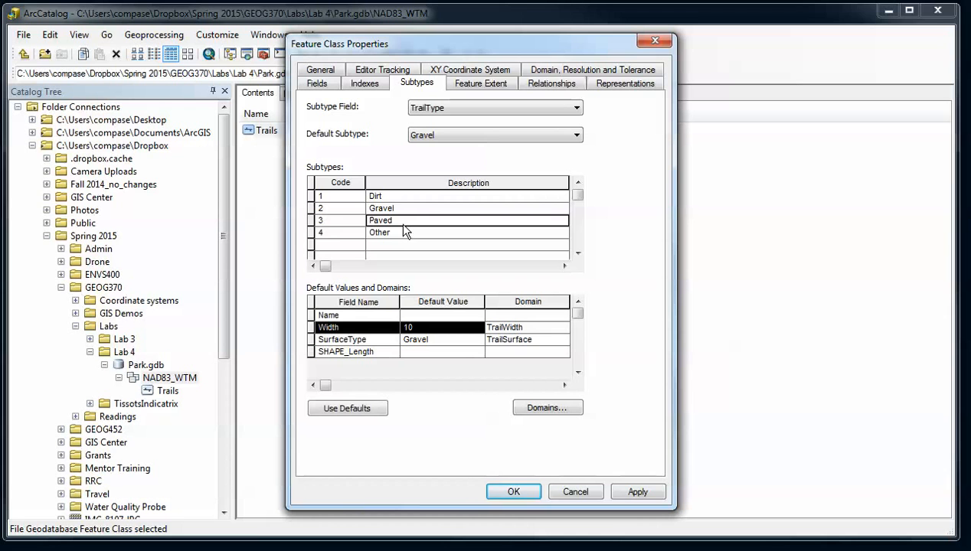
left_click(421, 339)
left_click_drag(432, 338, 397, 341)
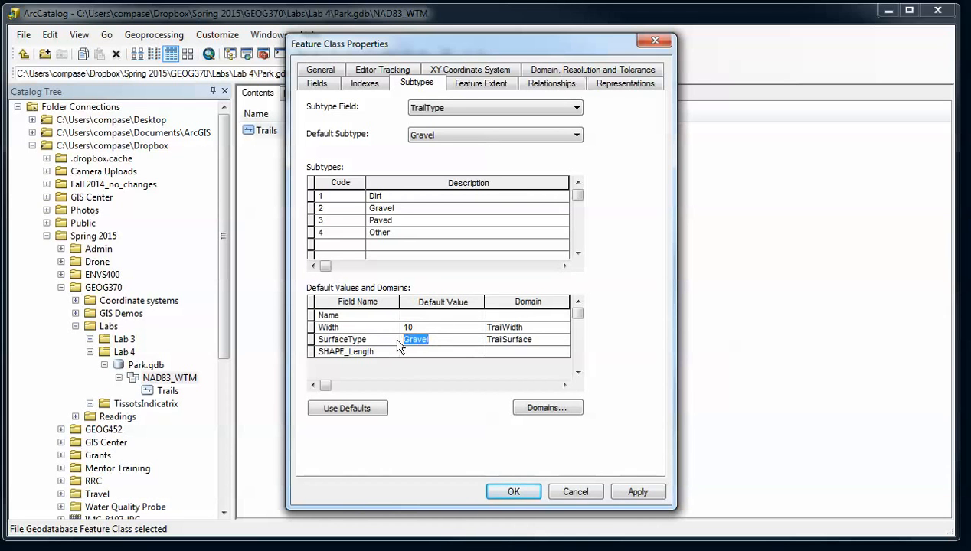
type("Pa")
left_click(373, 231)
left_click_drag(419, 340, 397, 338)
type("Other")
Change the Dirt subtype's default SurfaceType from Gravel to Dirt
left_click(381, 198)
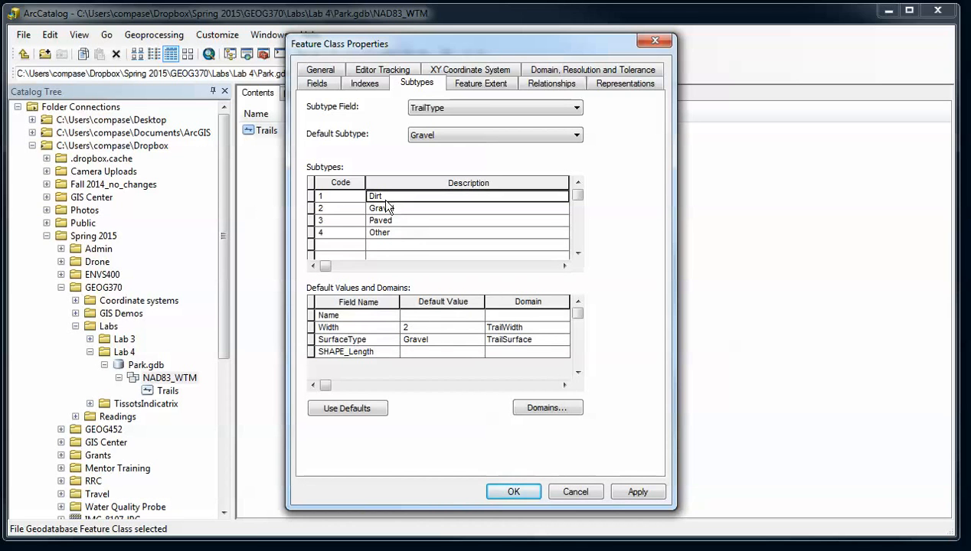
left_click(429, 339)
left_click_drag(433, 339, 405, 339)
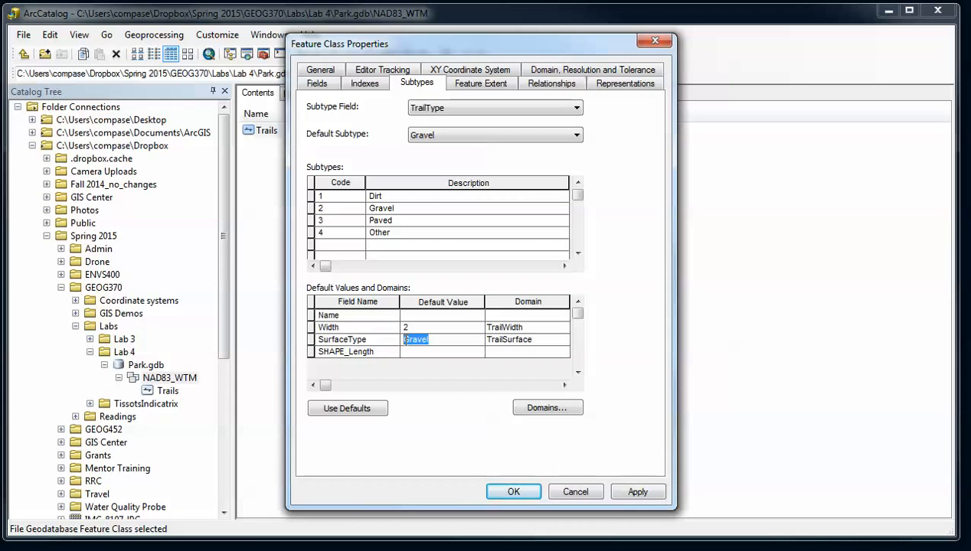
type("Dirt")
left_click(353, 198)
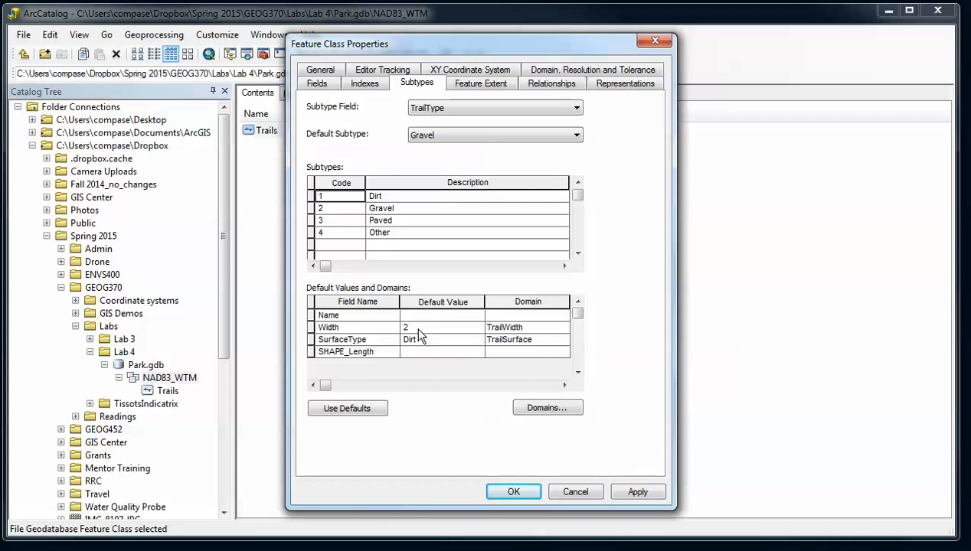
Review the Gravel, Paved and Other subtype defaults, and give Other a default Width of 4
left_click(406, 208)
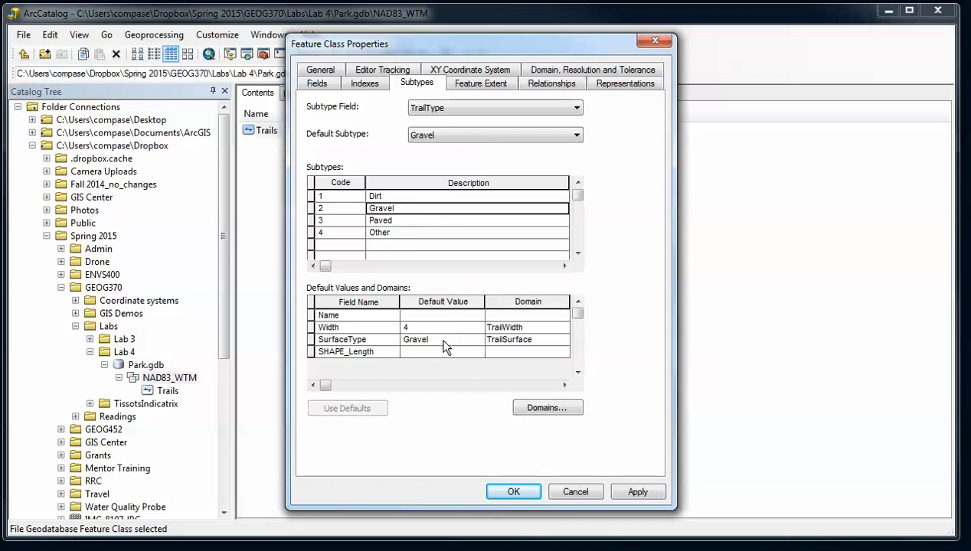
left_click(405, 220)
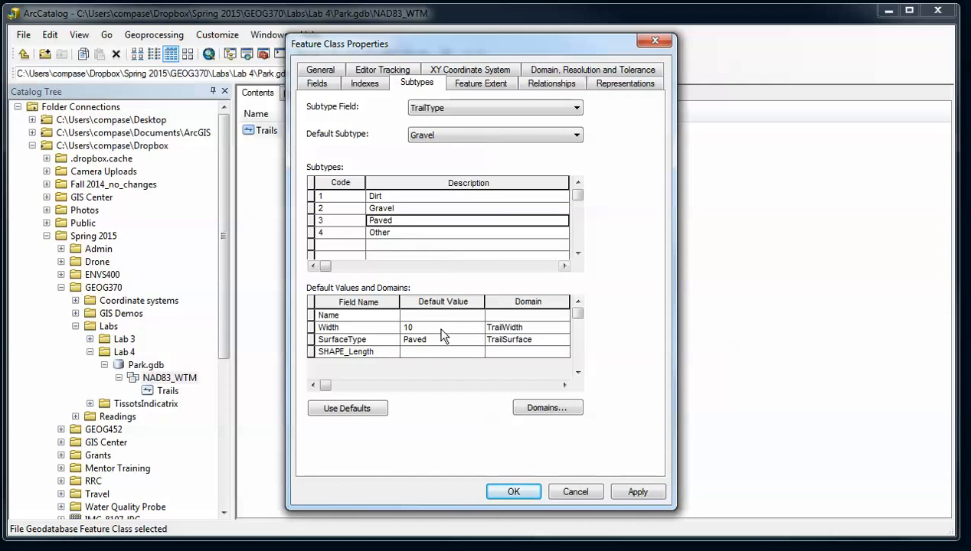
left_click(407, 229)
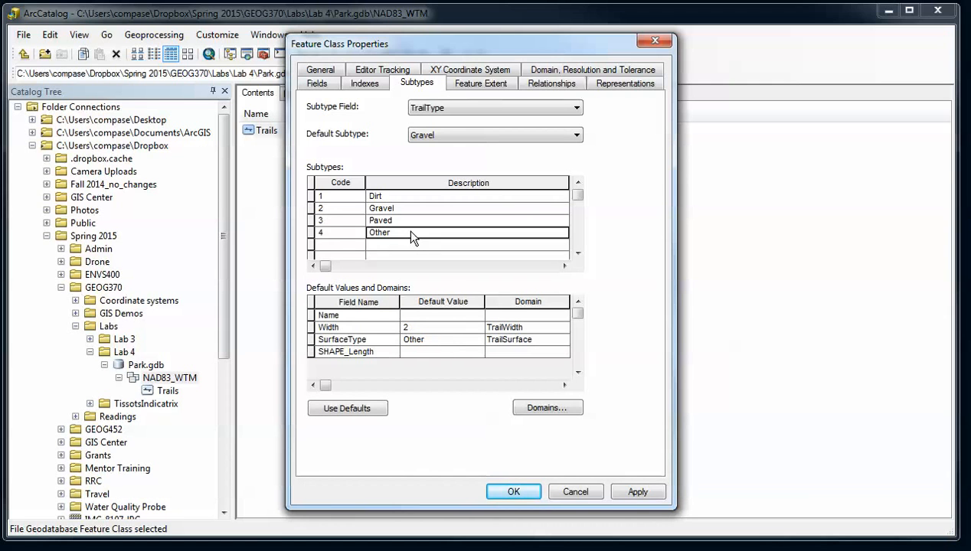
left_click(426, 331)
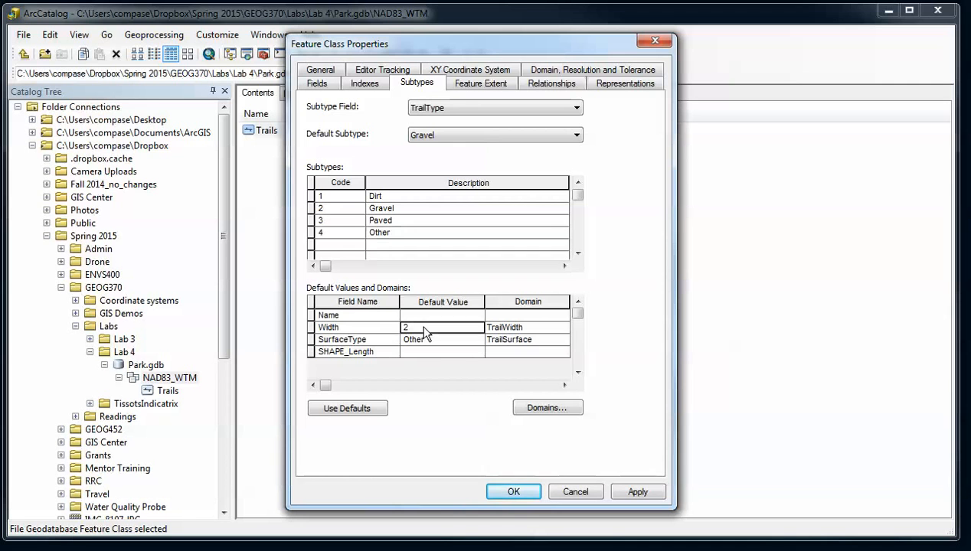
type("4")
Apply the Trails subtype changes and close the Feature Class Properties with OK
left_click_drag(443, 46, 451, 45)
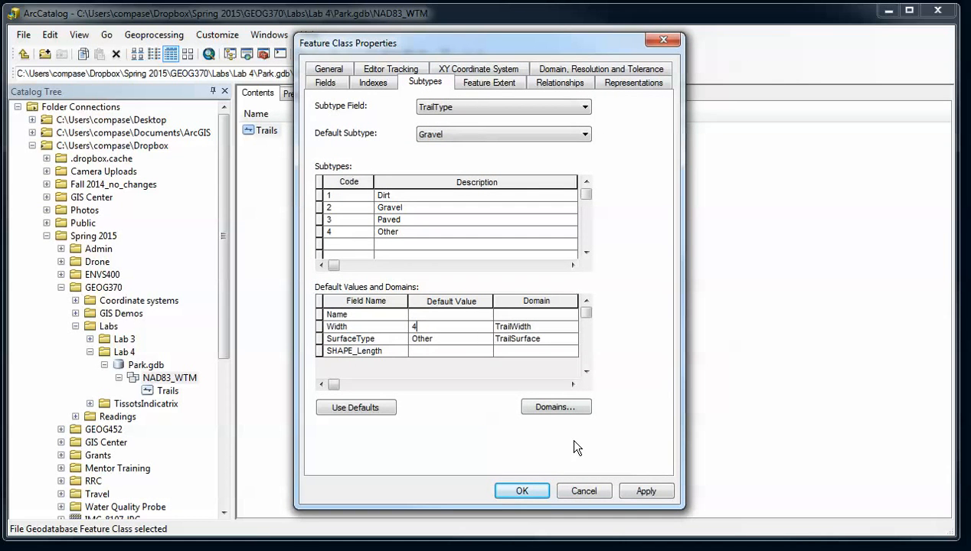
left_click(626, 491)
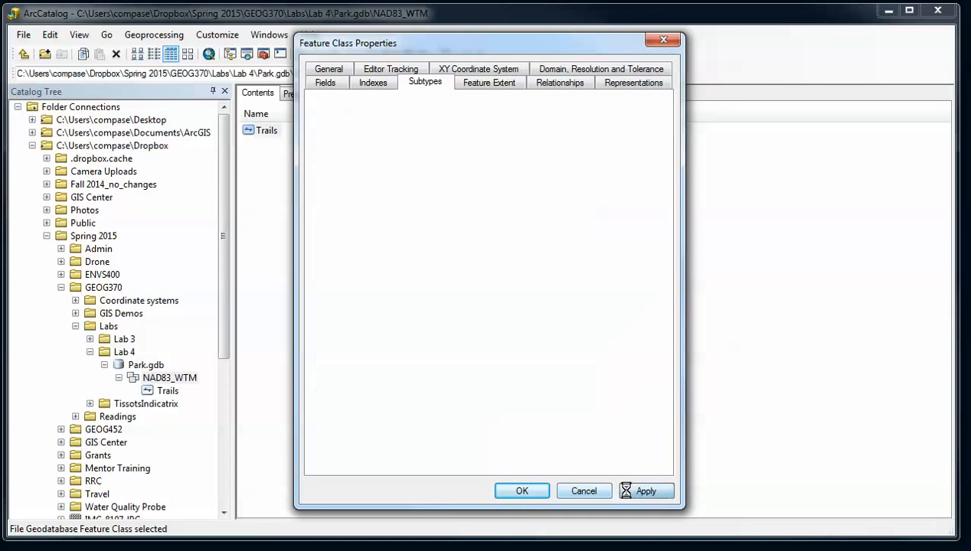
left_click(523, 492)
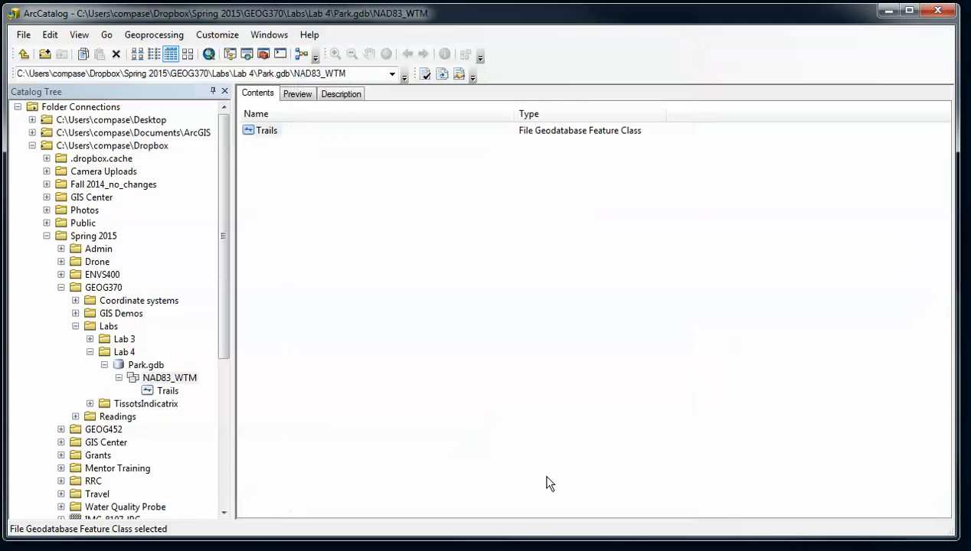